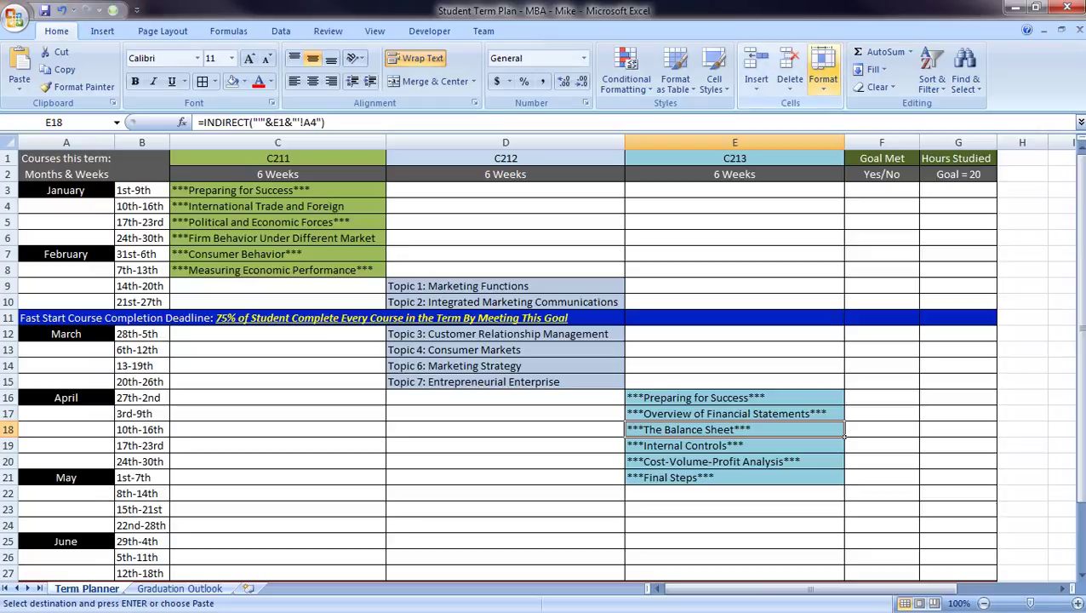
# AutoFit the height of row 18 to read the full Balance Sheet task list, and collapse the row to a height of 15
pyautogui.click(823, 70)
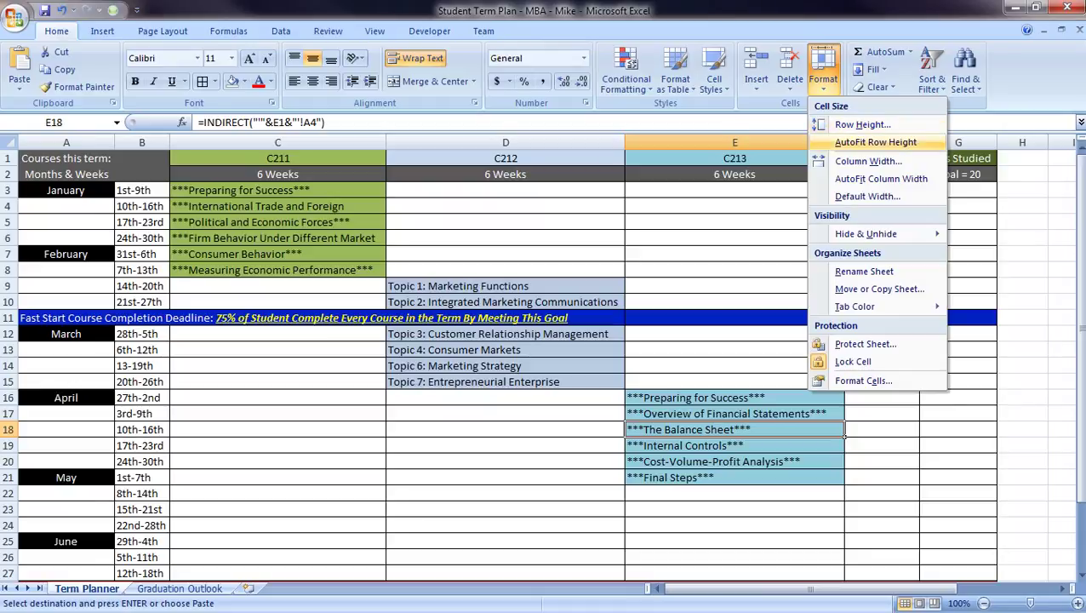
pyautogui.click(876, 142)
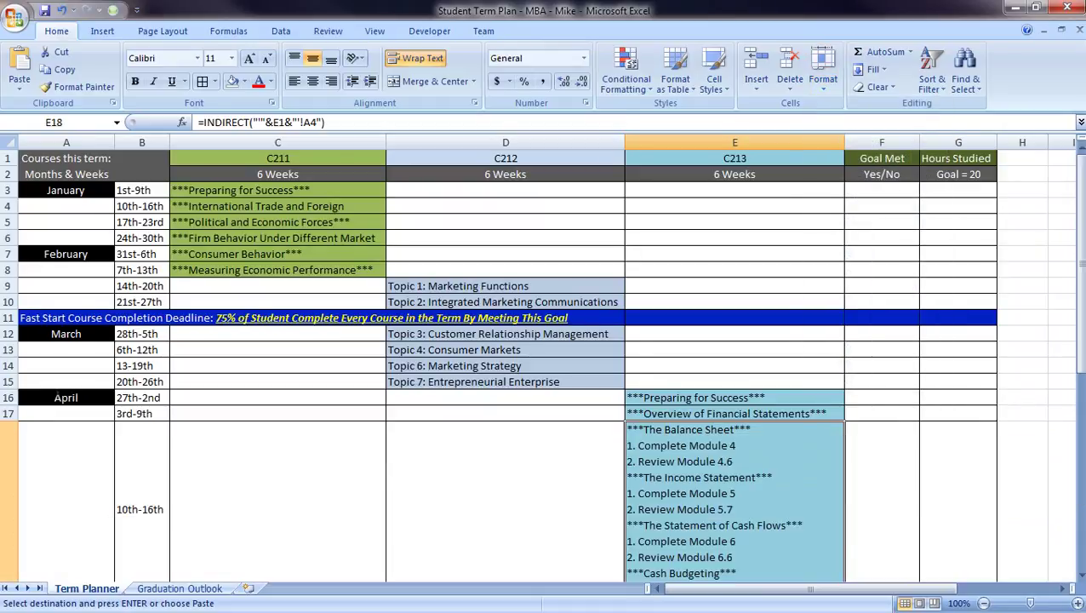
pyautogui.scroll(-1, 545, 358)
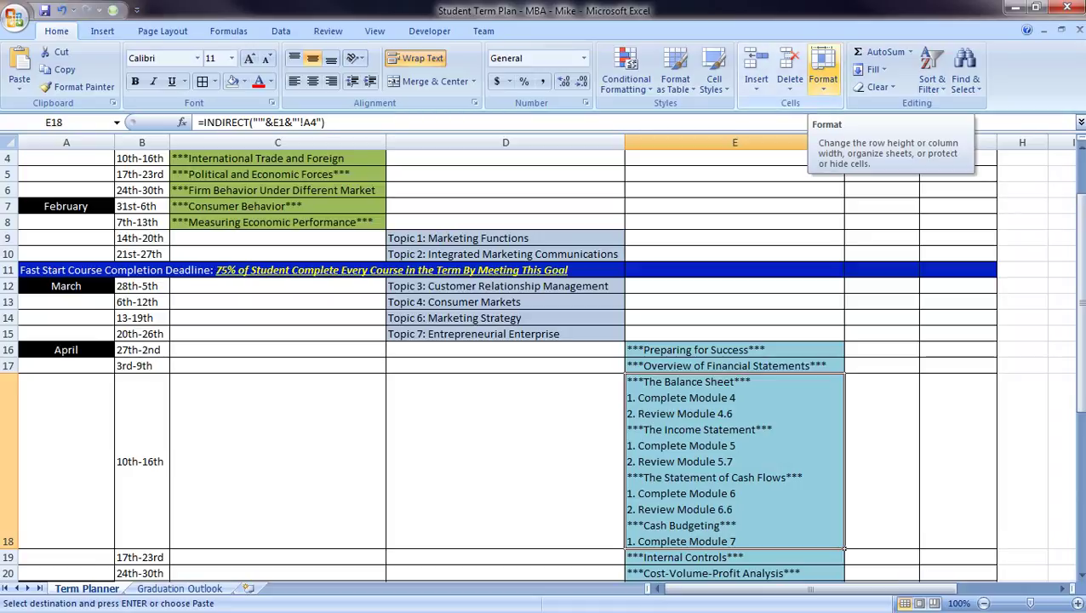
pyautogui.click(823, 72)
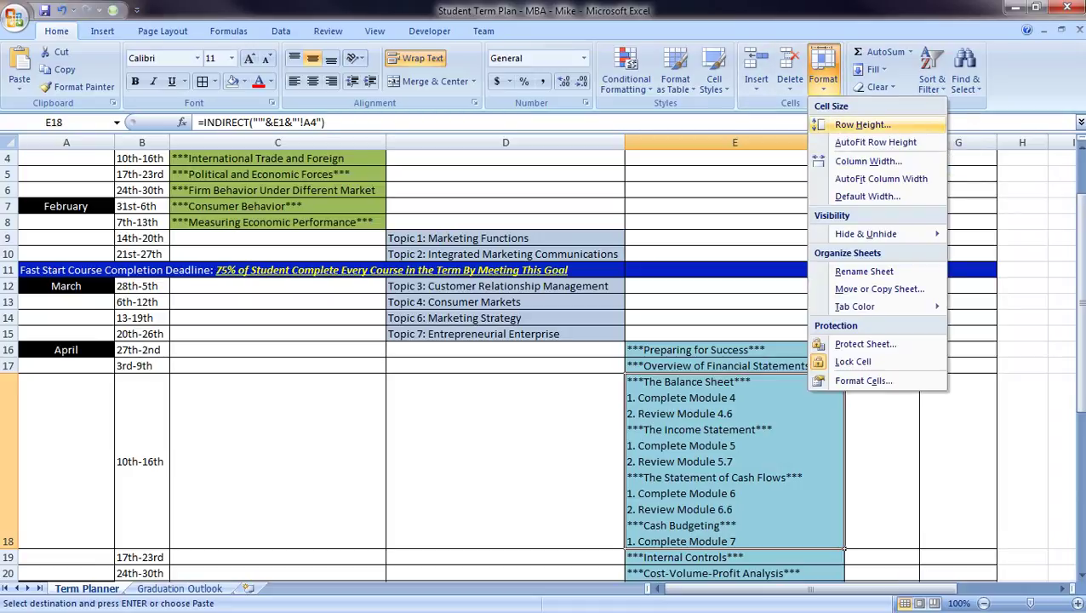
pyautogui.press('Return')
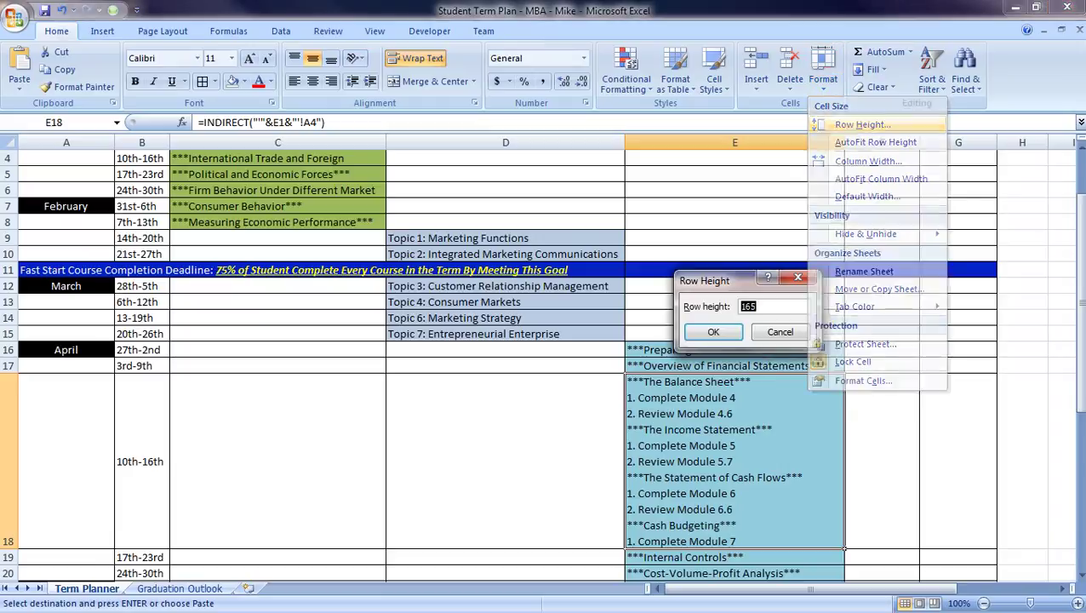
pyautogui.write('15')
pyautogui.press('Return')
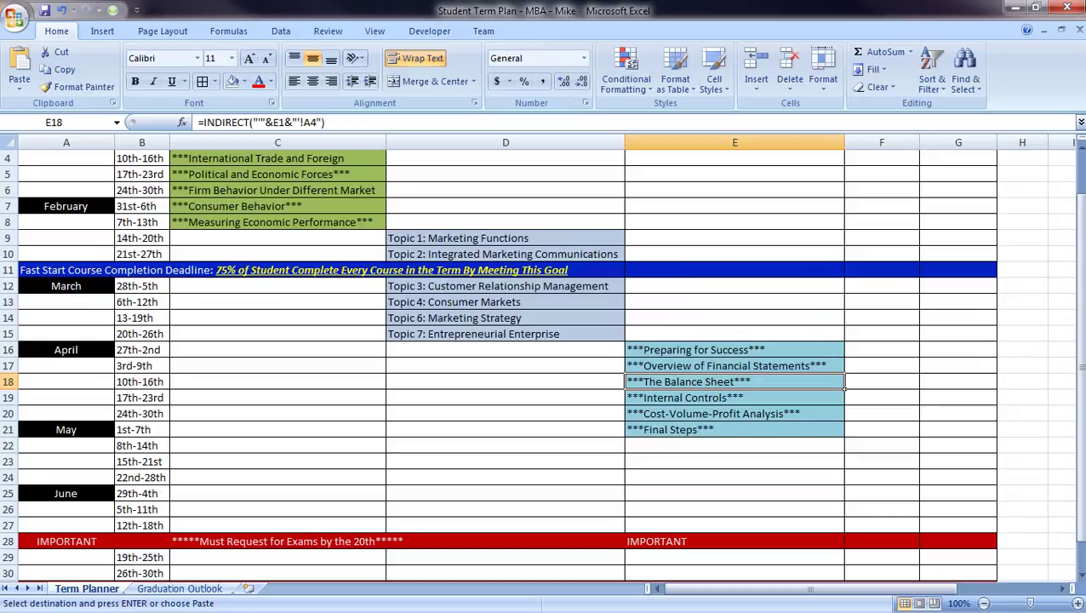
# AutoFit the height of row 19 to read the full Internal Controls task list, and collapse the row to a height of 15
pyautogui.press('Down')
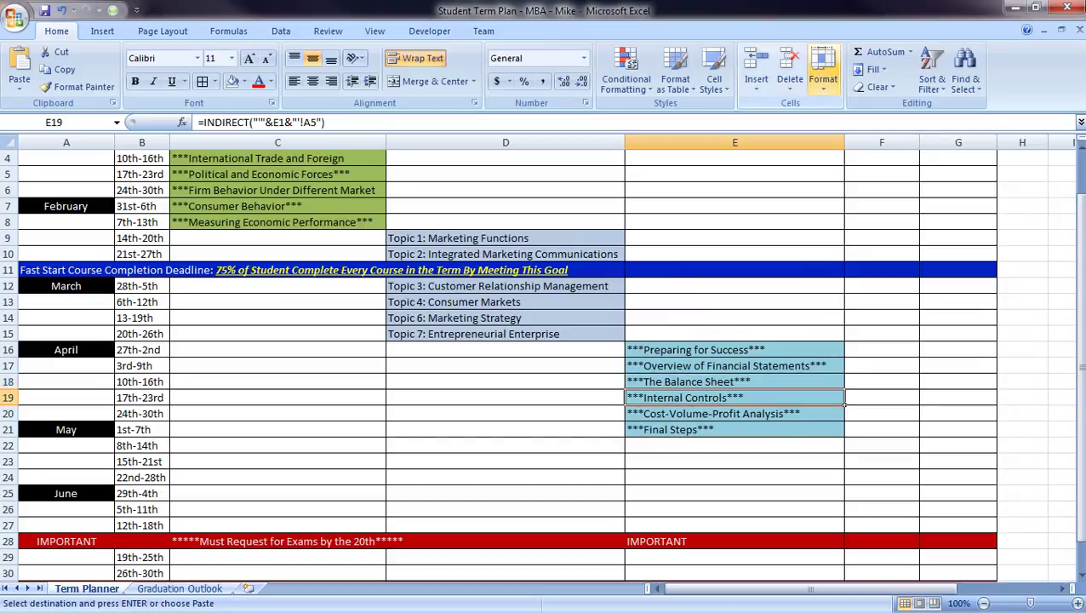
pyautogui.click(823, 78)
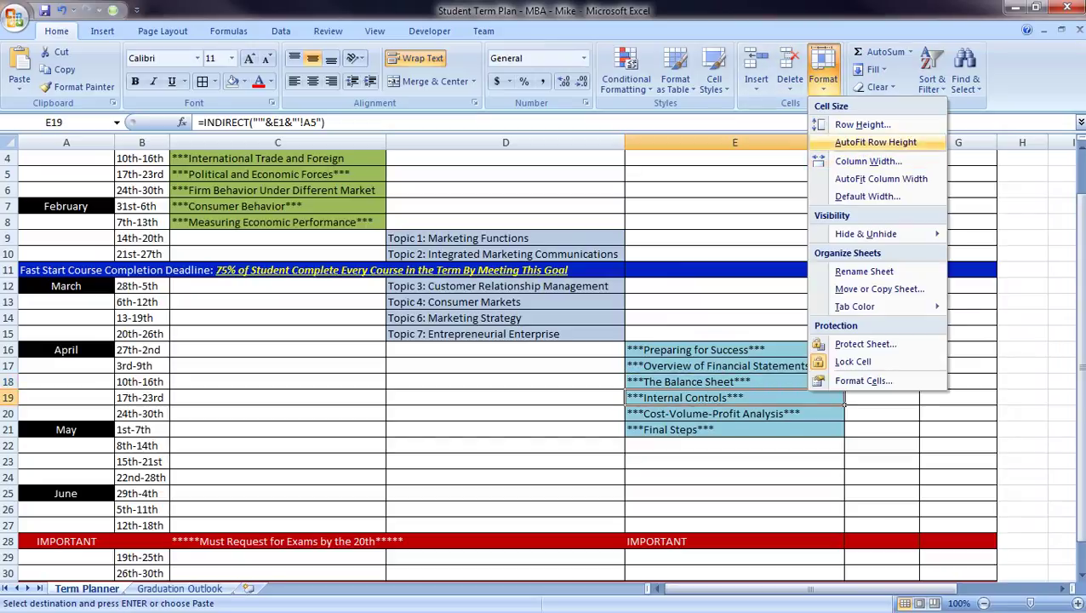
pyautogui.click(875, 142)
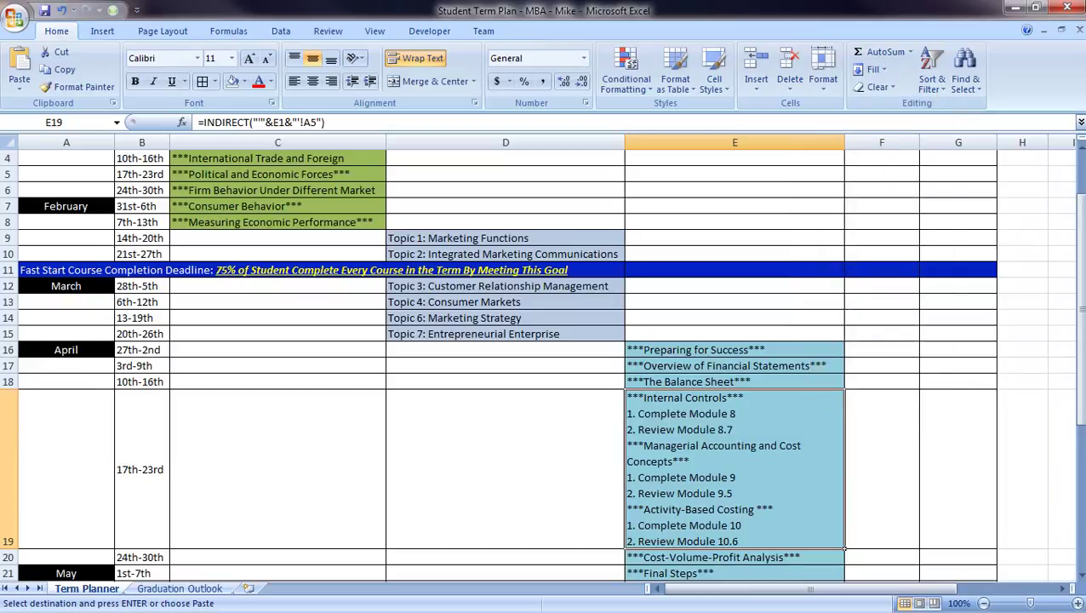
pyautogui.click(824, 78)
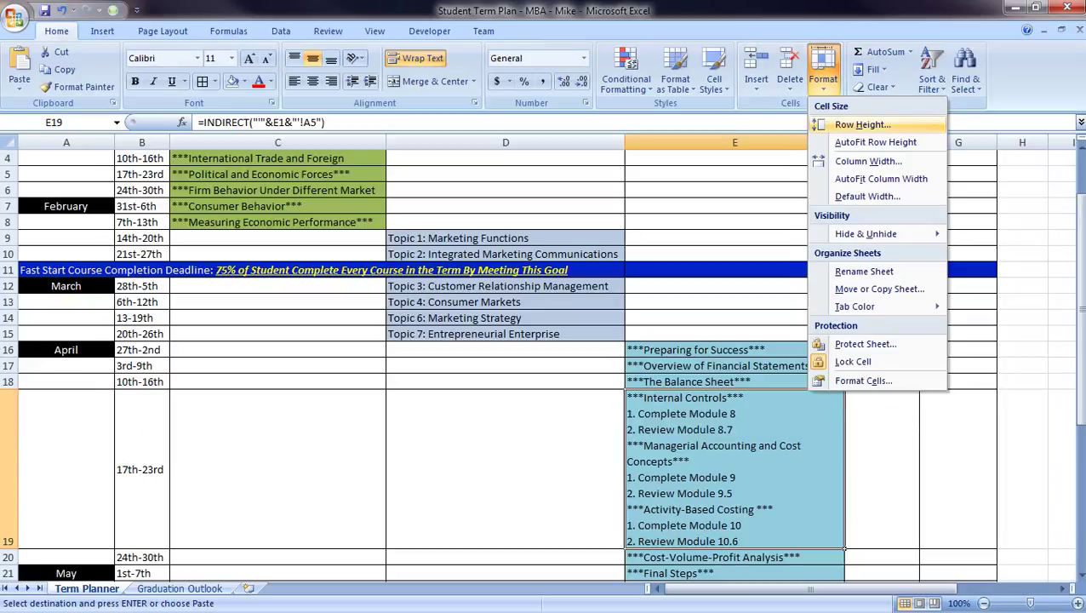
pyautogui.click(863, 125)
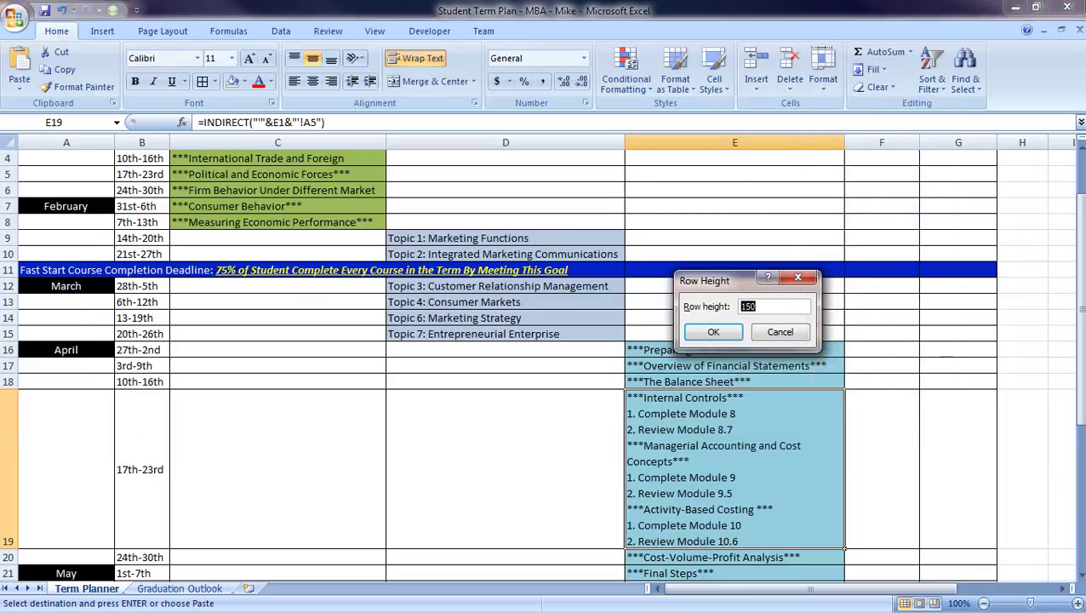
pyautogui.write('15')
pyautogui.press('Return')
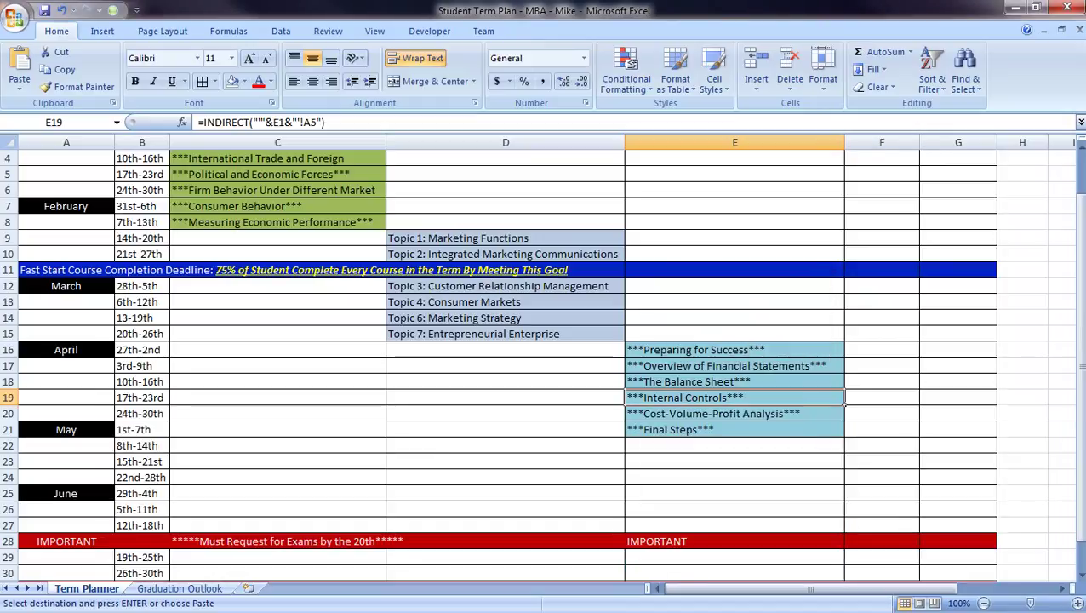
# Expand row 18 for the April 10th-16th week again with AutoFit Row Height, and return its height to 15
pyautogui.scroll(1, 545, 358)
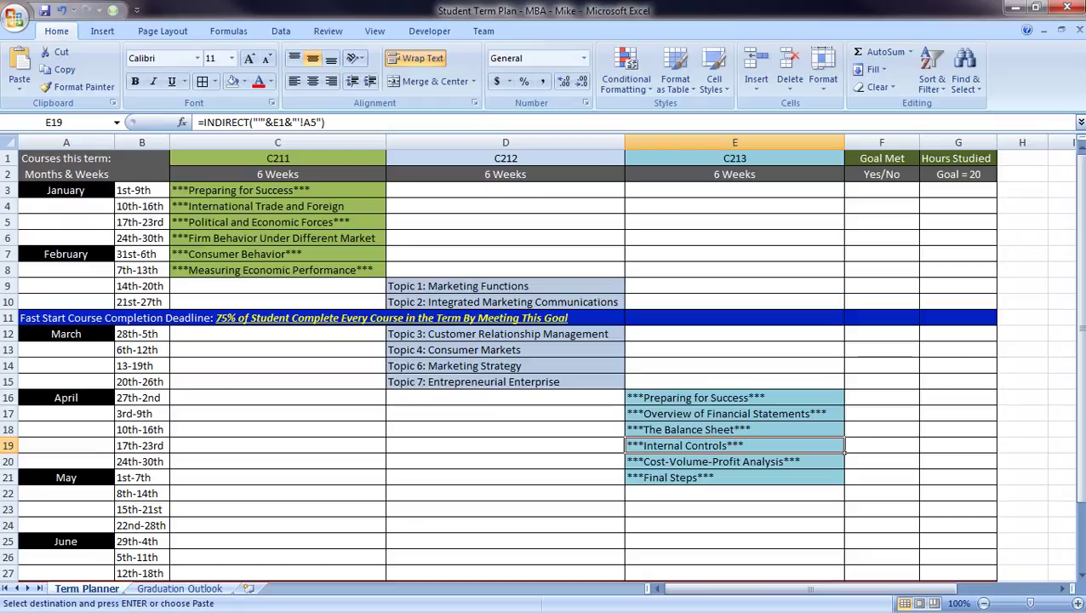
pyautogui.click(734, 429)
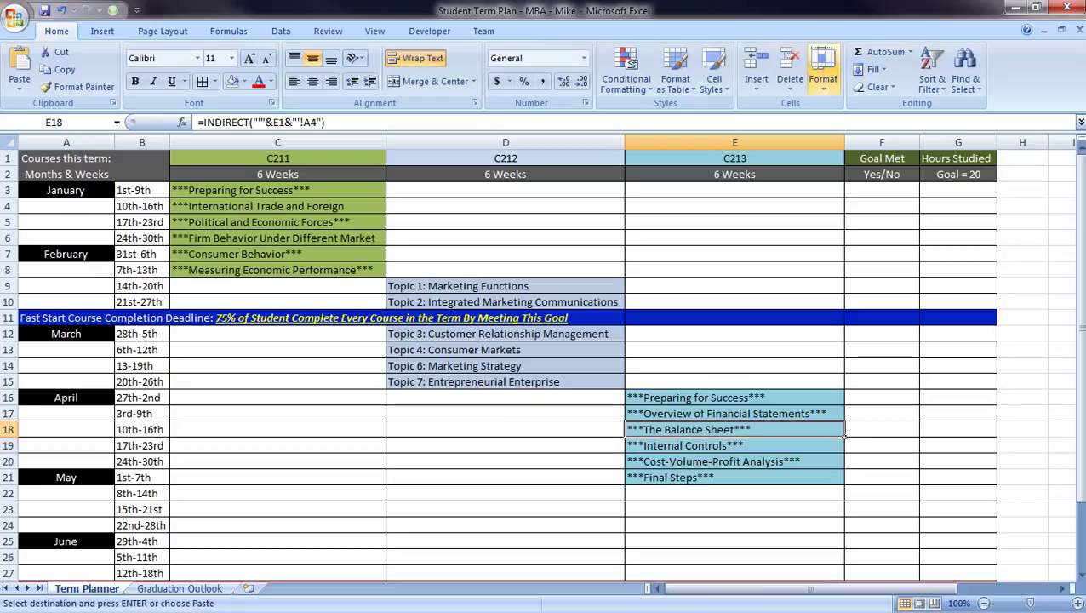
pyautogui.click(823, 70)
pyautogui.click(875, 143)
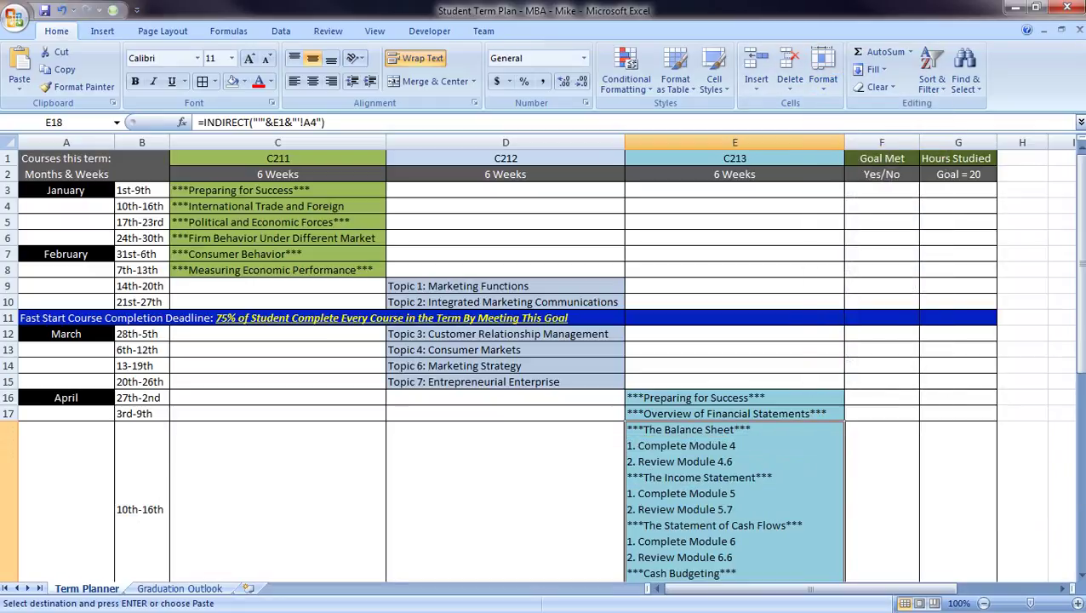
pyautogui.scroll(-1, 735, 460)
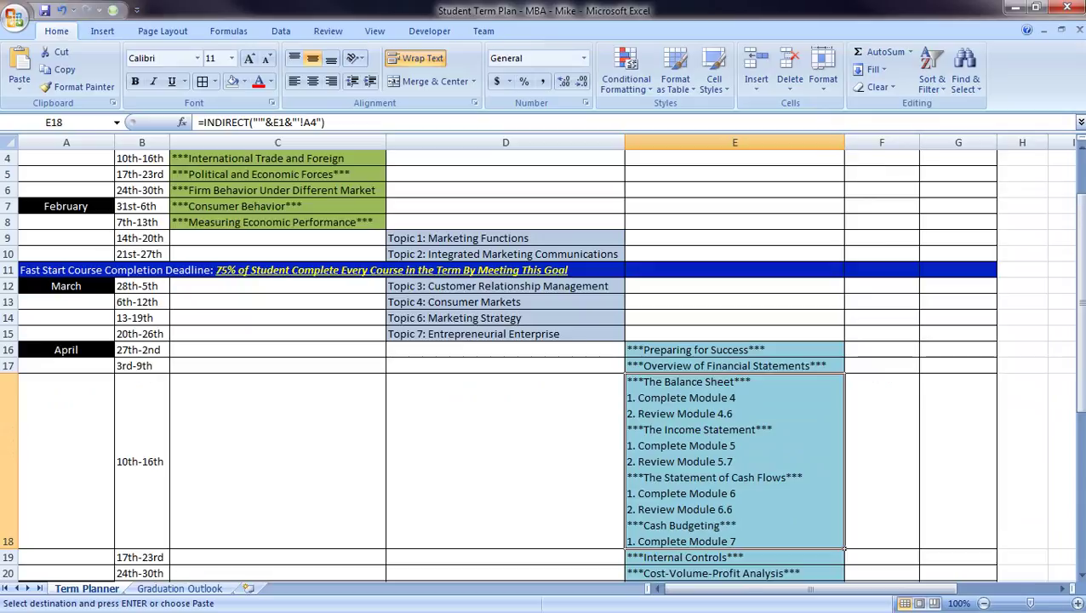
pyautogui.click(824, 70)
pyautogui.click(862, 125)
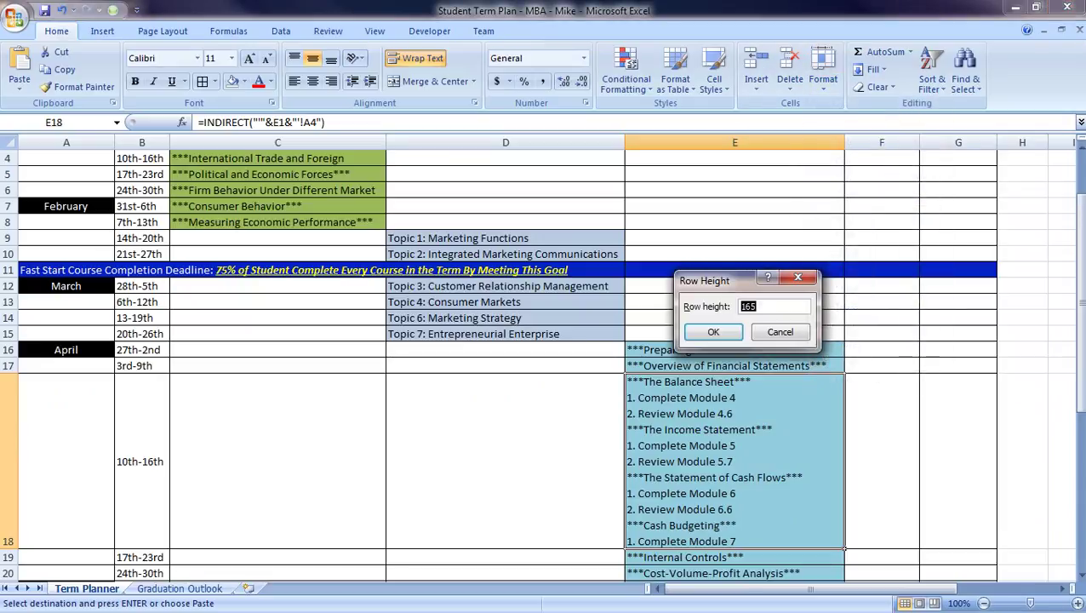
pyautogui.write('15')
pyautogui.press('Return')
# Mark the Goal Met entry for the Balance Sheet week of April 10th-16th (F18) as Yes
pyautogui.click(916, 384)
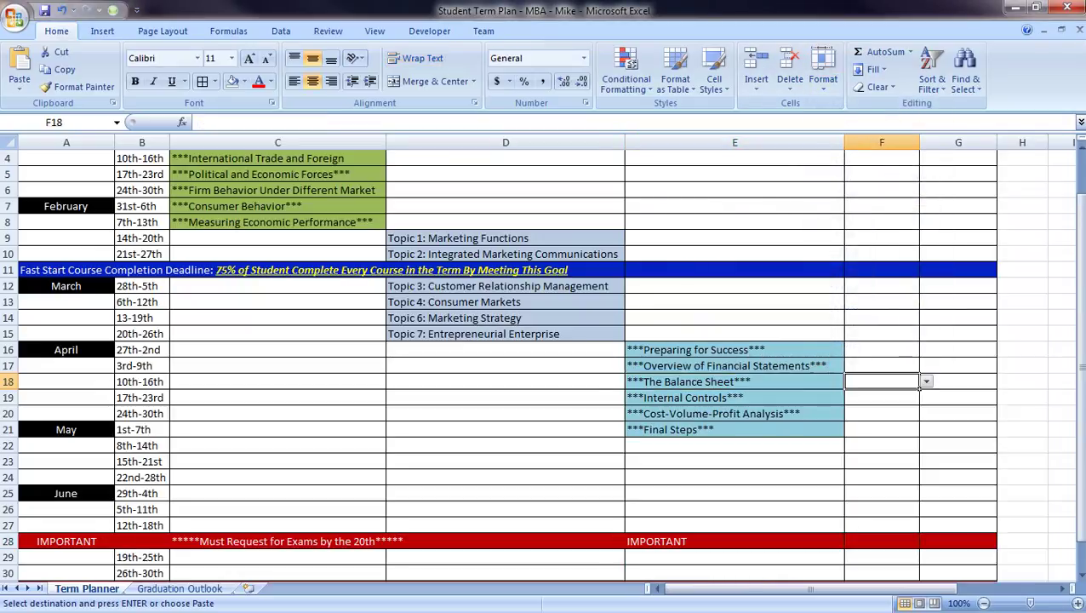
pyautogui.click(926, 383)
pyautogui.click(885, 394)
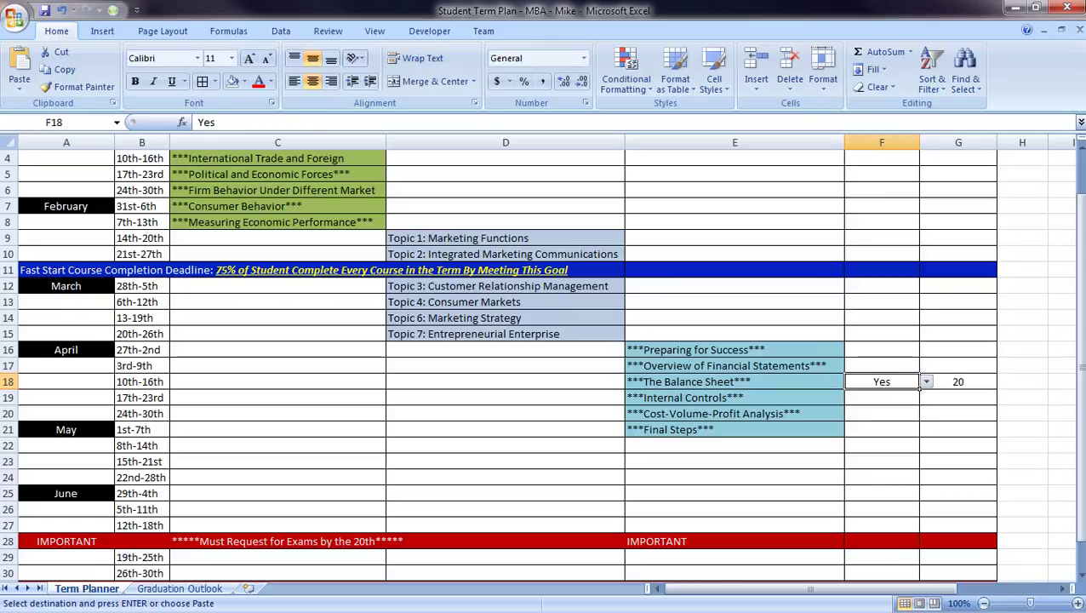
# Mark the Internal Controls week in row 19 as Goal Met Yes and enter 25 as its Hours Studied
pyautogui.scroll(1, 920, 388)
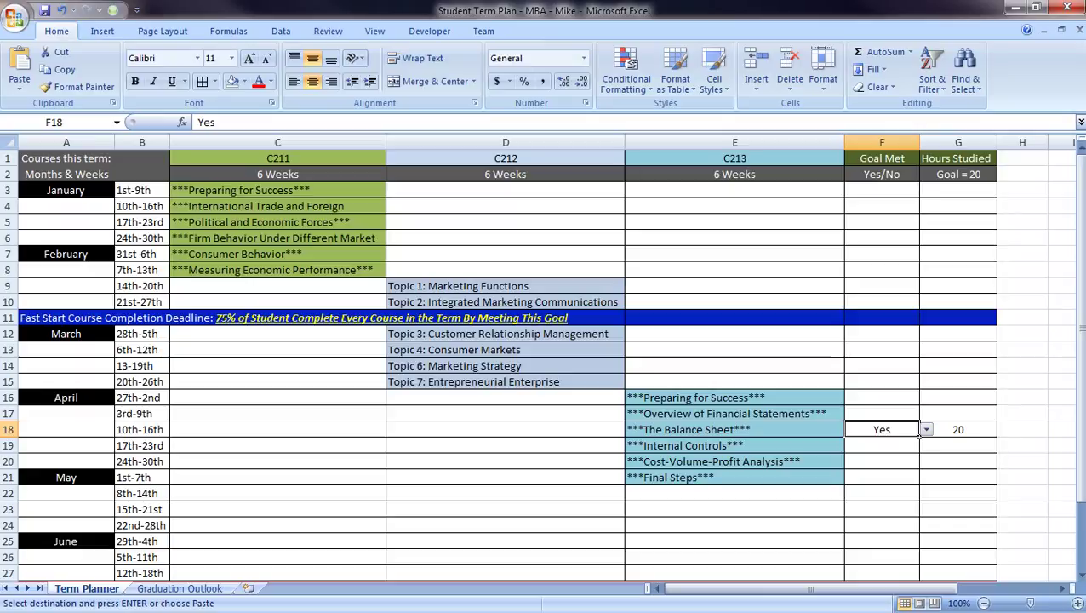
pyautogui.press('Down')
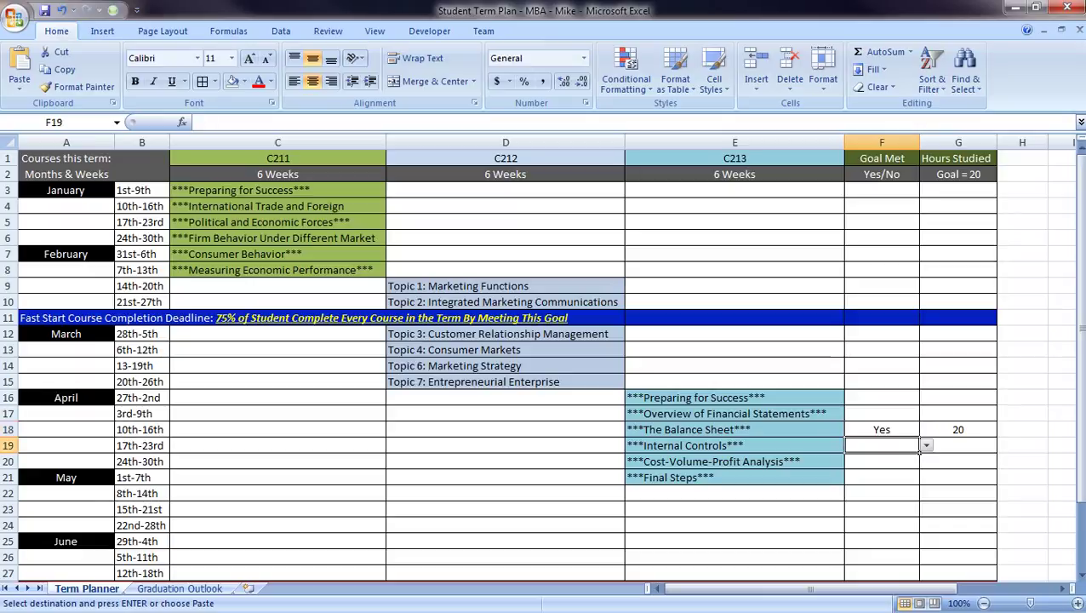
pyautogui.hotkey('alt', 'Down')
pyautogui.press('Return')
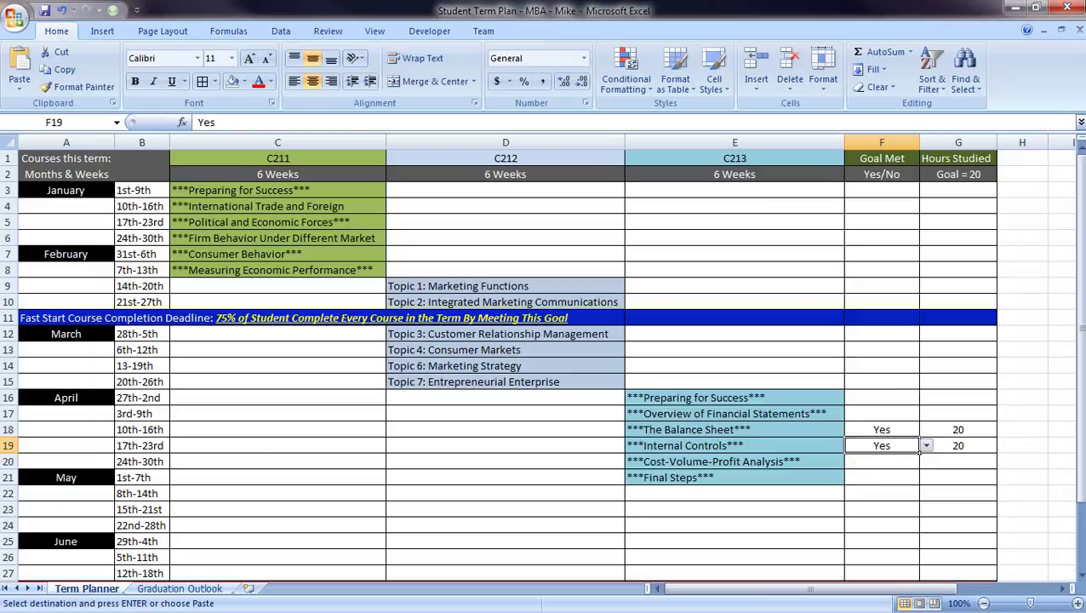
pyautogui.press('Right')
pyautogui.write('25')
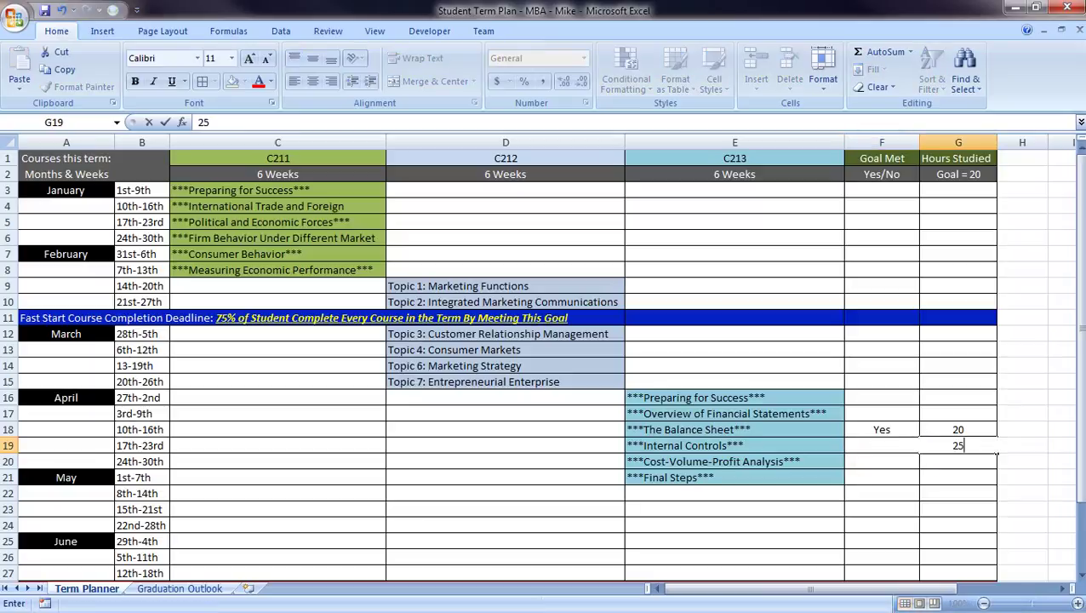
pyautogui.press('Return')
# Mark the Cost-Volume-Profit Analysis week in row 20 as Goal Met No and enter 5 as its Hours Studied
pyautogui.click(916, 464)
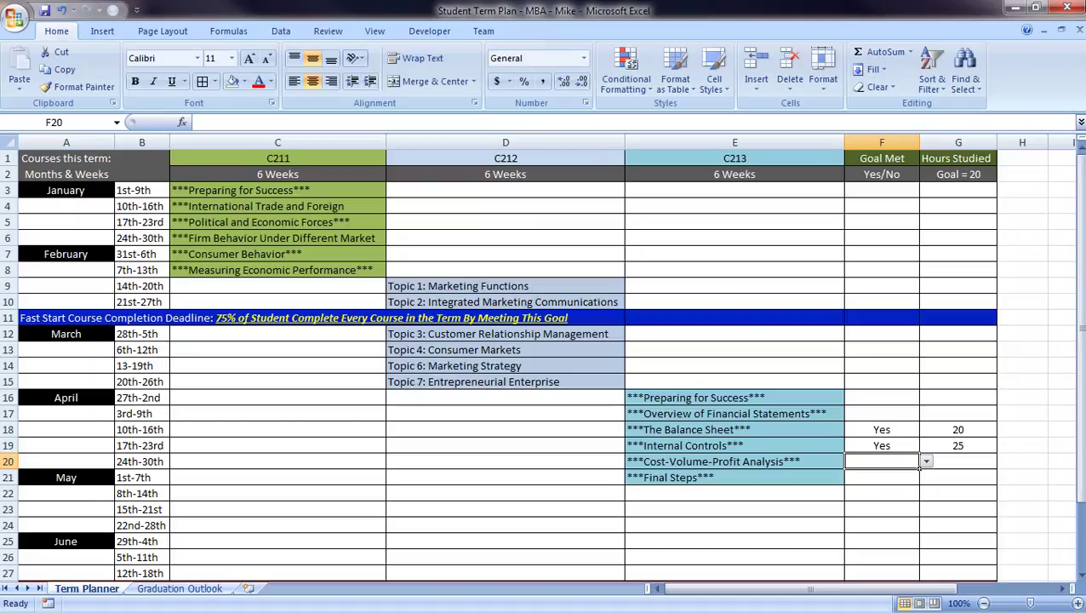
pyautogui.click(924, 461)
pyautogui.press('Return')
pyautogui.click(921, 464)
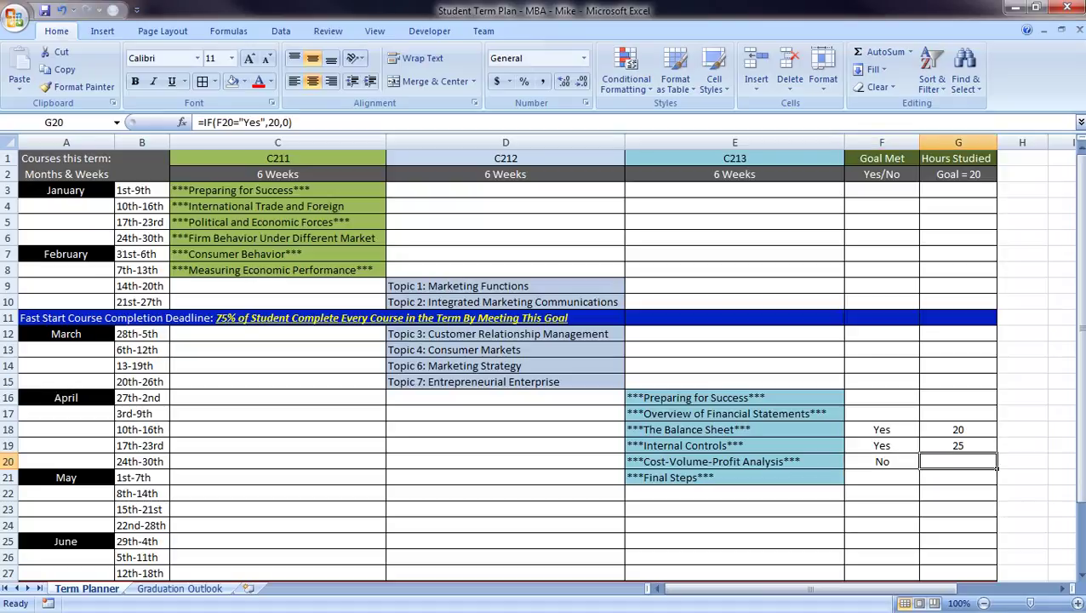
pyautogui.write('5')
pyautogui.press('Return')
# Mark the Final Steps week in row 21 as Goal Met Yes and enter 30 as its Hours Studied
pyautogui.click(917, 480)
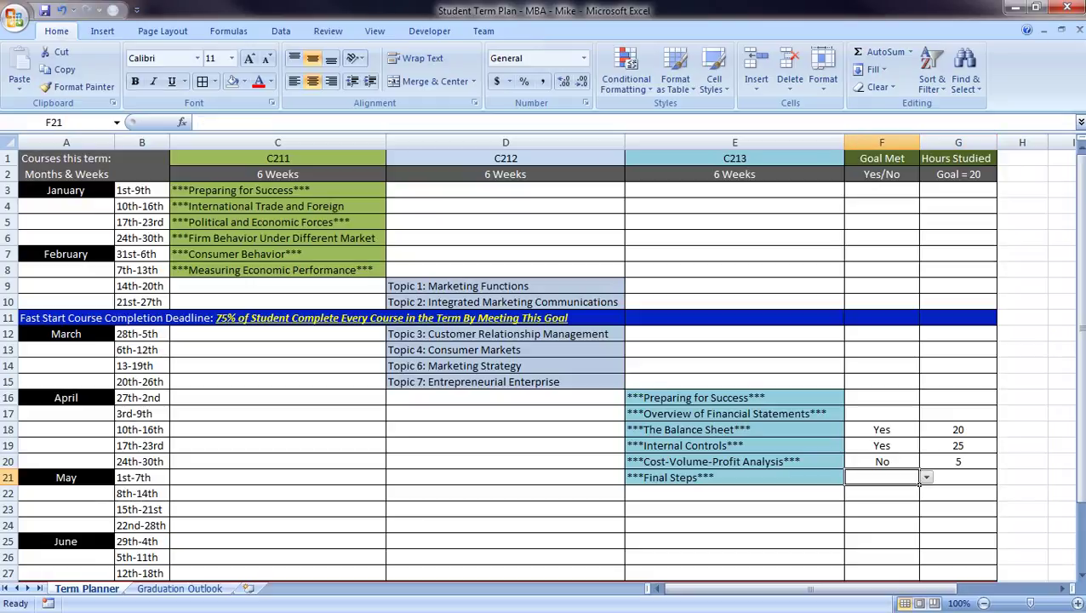
pyautogui.click(926, 477)
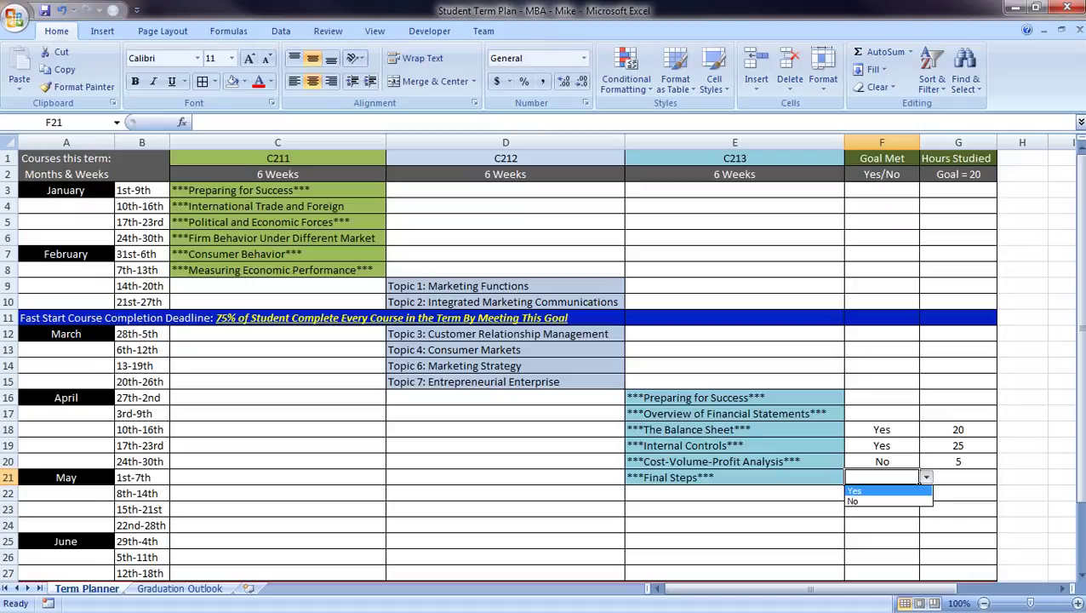
pyautogui.click(854, 491)
pyautogui.click(936, 474)
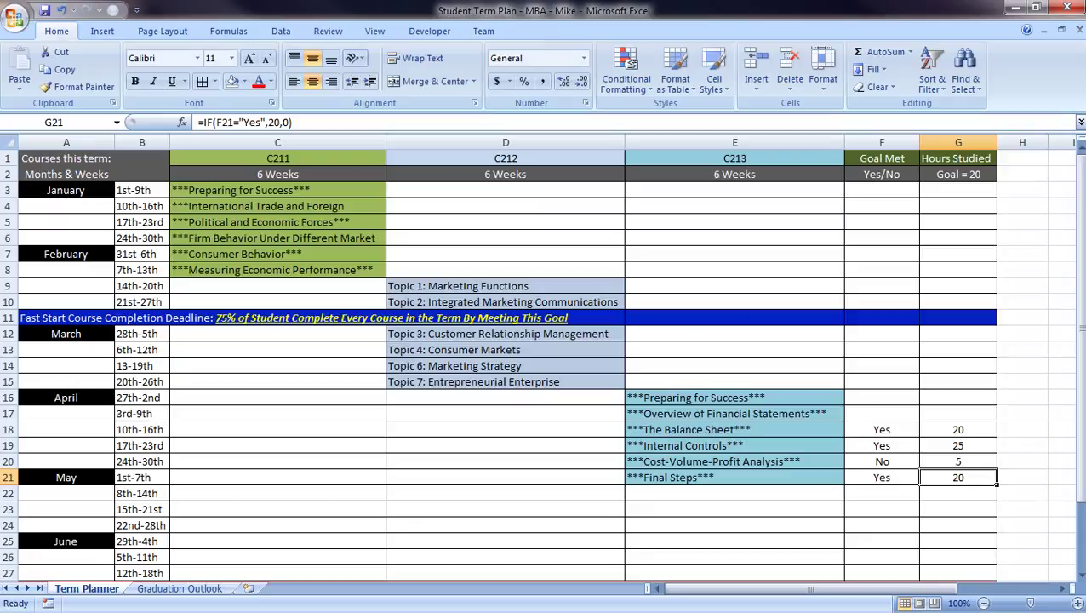
pyautogui.write('30')
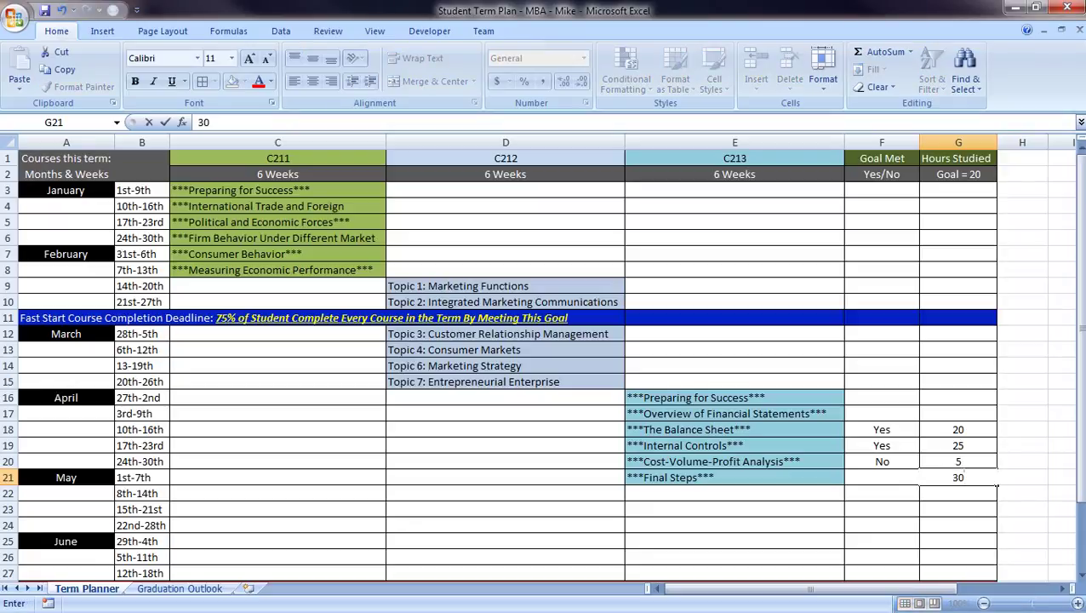
pyautogui.press('Return')
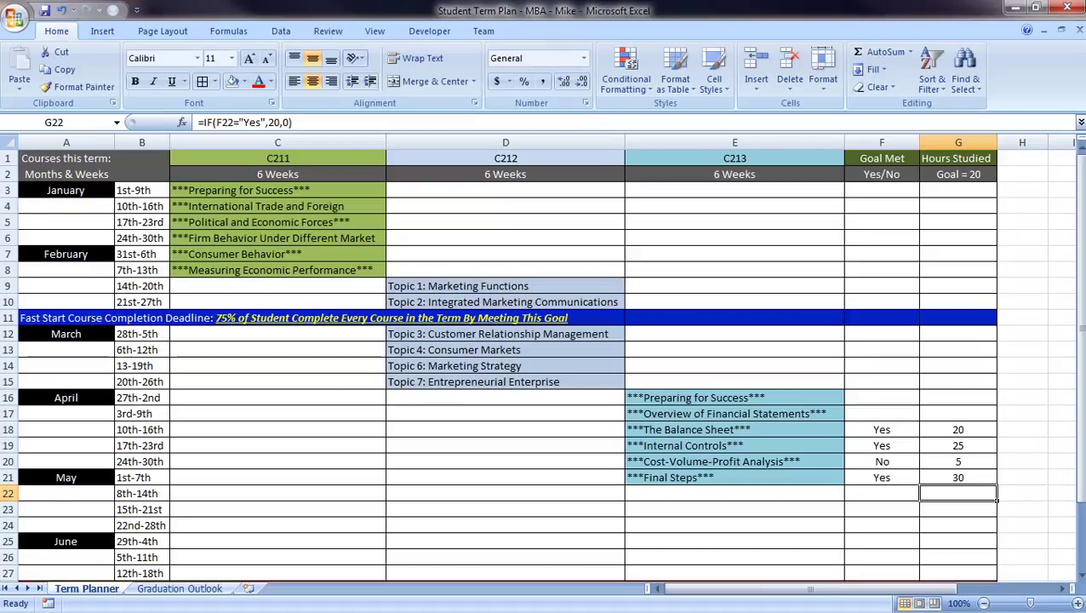
# Review the Total Hours figure at the end of the planner against the weekly Hours Studied entries
pyautogui.scroll(-2, 511, 358)
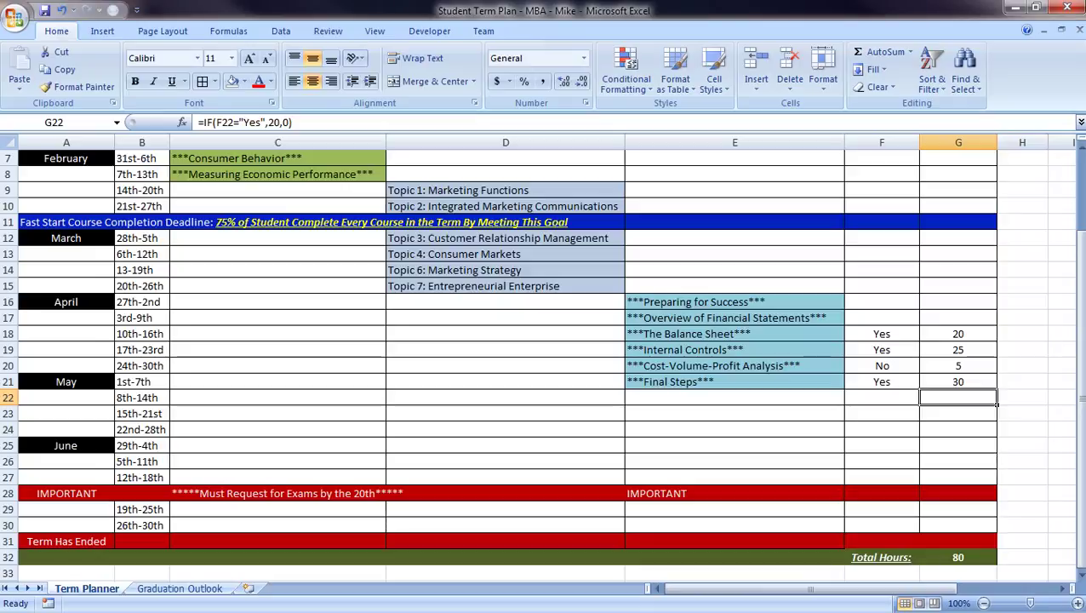
pyautogui.scroll(1, 510, 341)
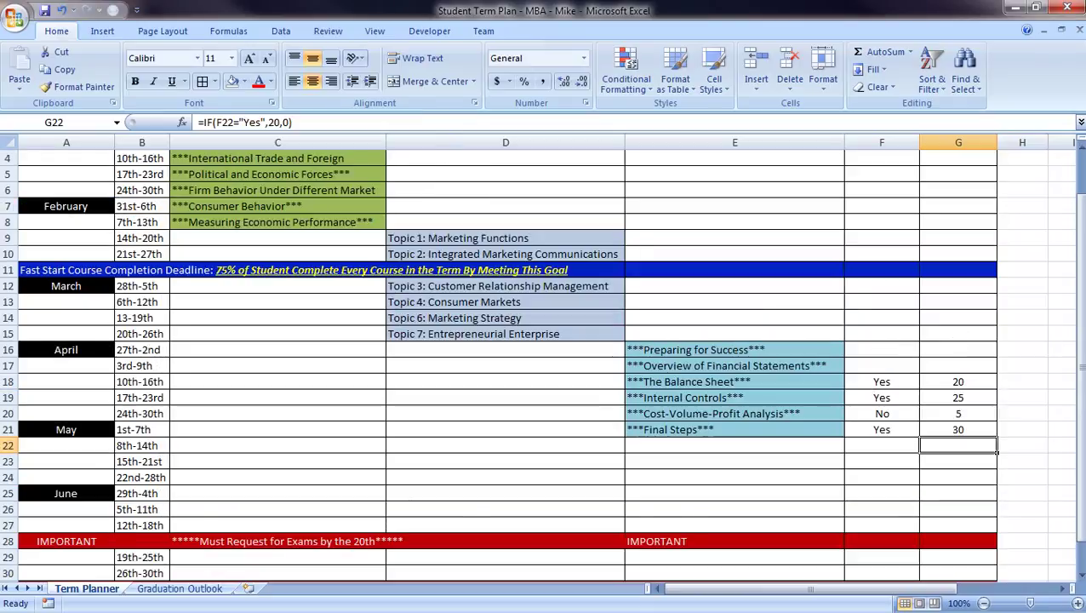
pyautogui.scroll(-1, 510, 340)
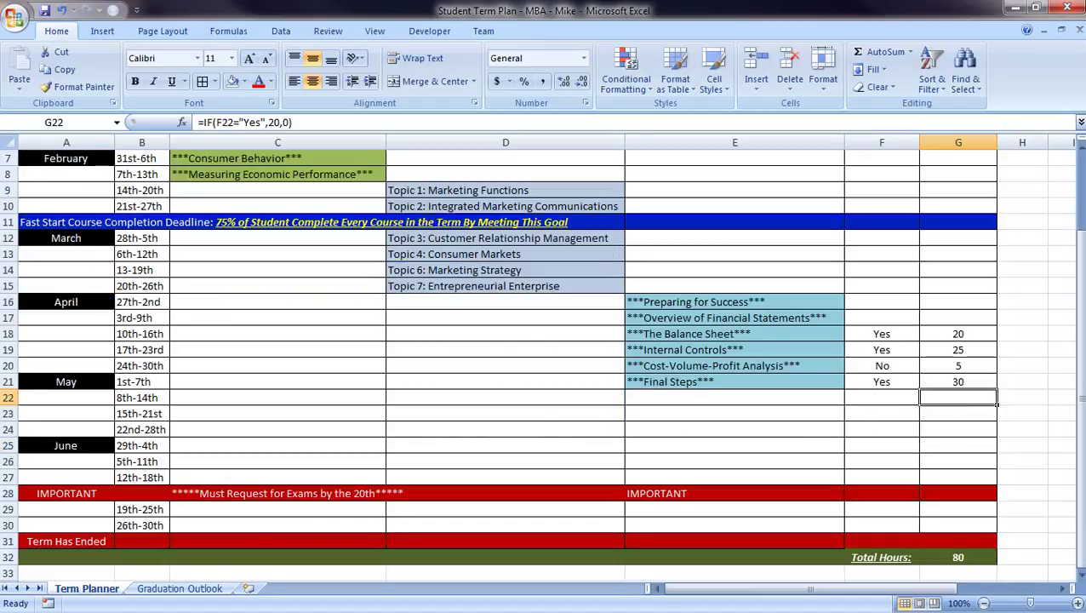
pyautogui.scroll(1, 510, 341)
pyautogui.scroll(1, 511, 341)
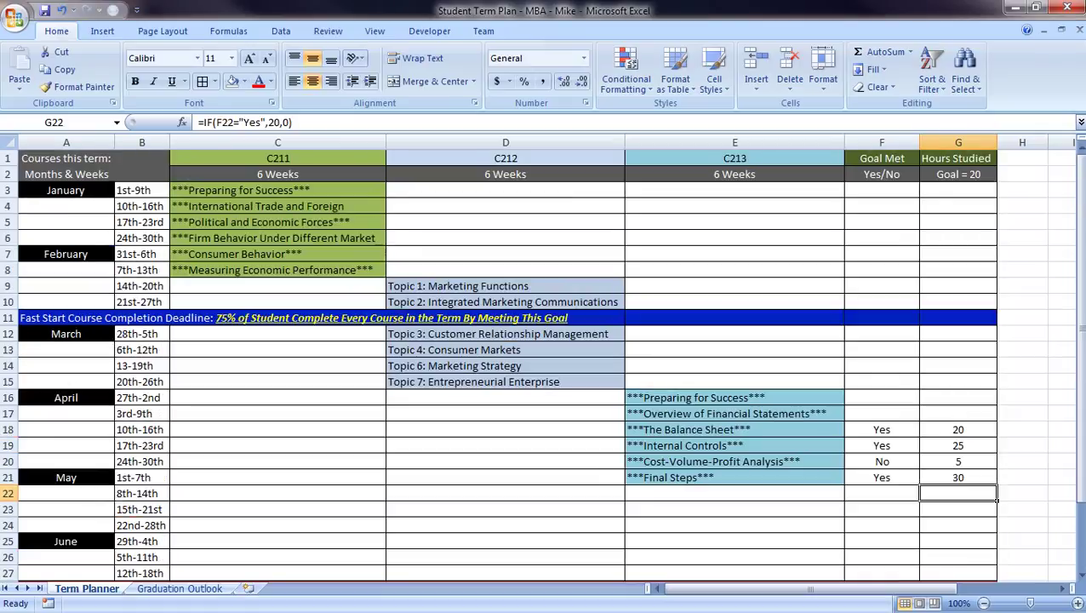
pyautogui.scroll(-2, 541, 362)
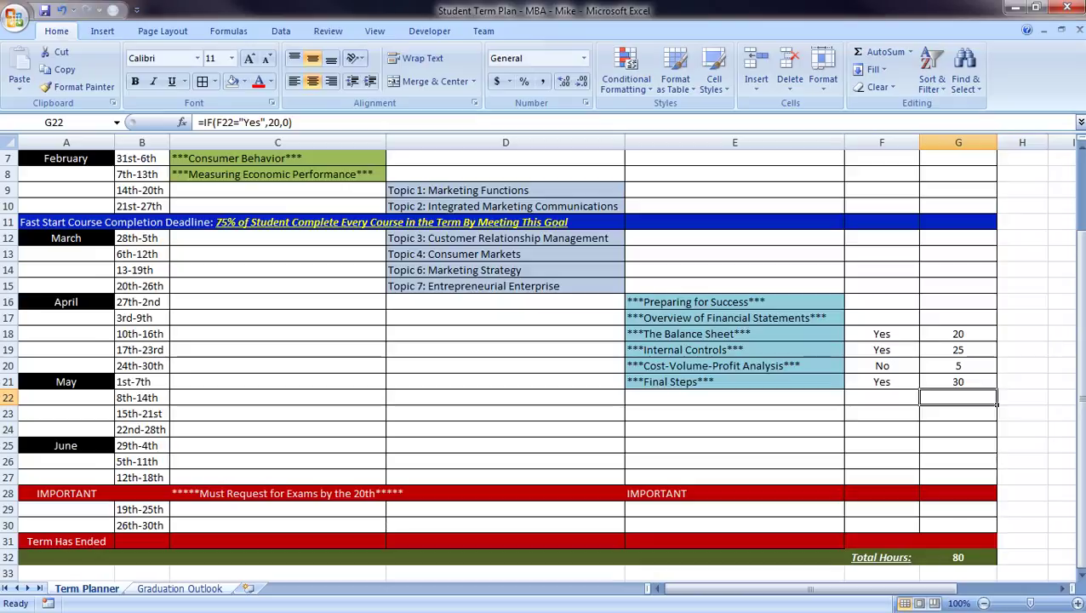
# Examine the Term Planner's Total Hours cell and the Term Start Totals on the Graduation Outlook sheet, including CUs and study hours
pyautogui.click(958, 556)
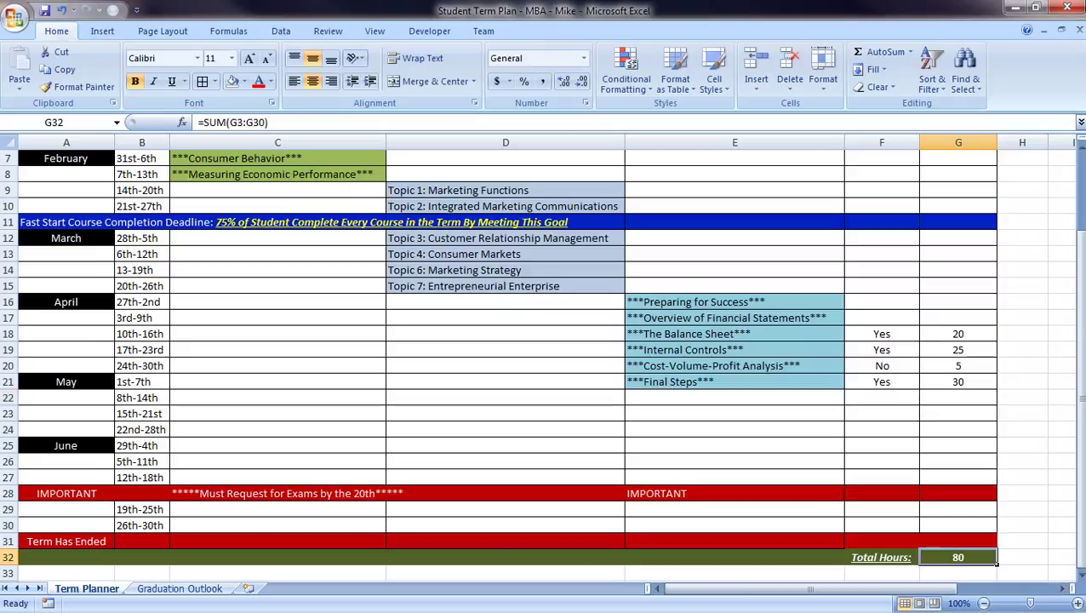
pyautogui.click(179, 588)
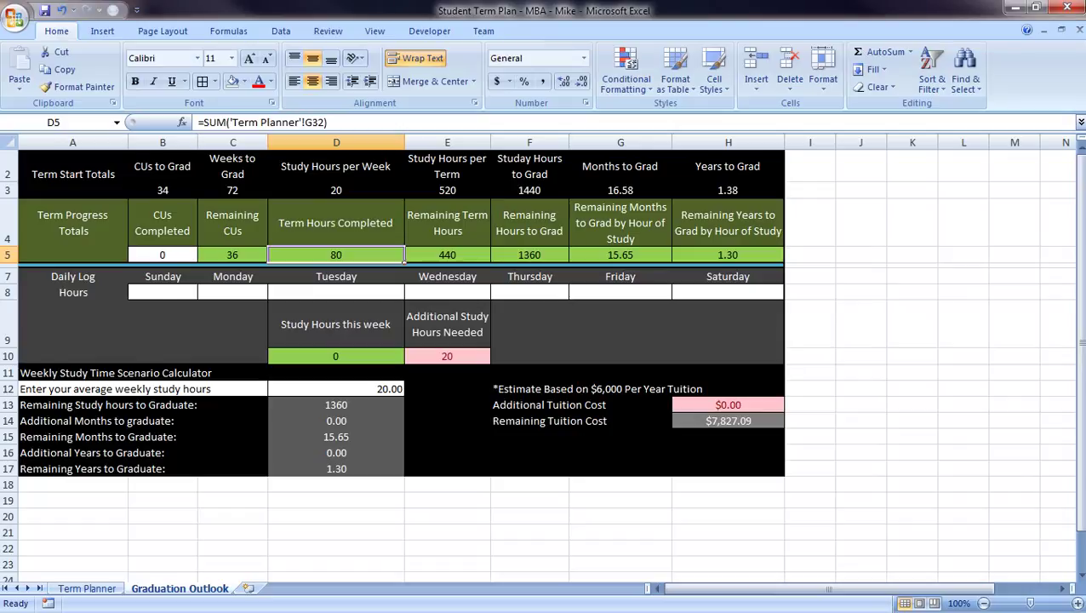
pyautogui.moveTo(73, 175); pyautogui.dragTo(783, 197)
pyautogui.click(73, 174)
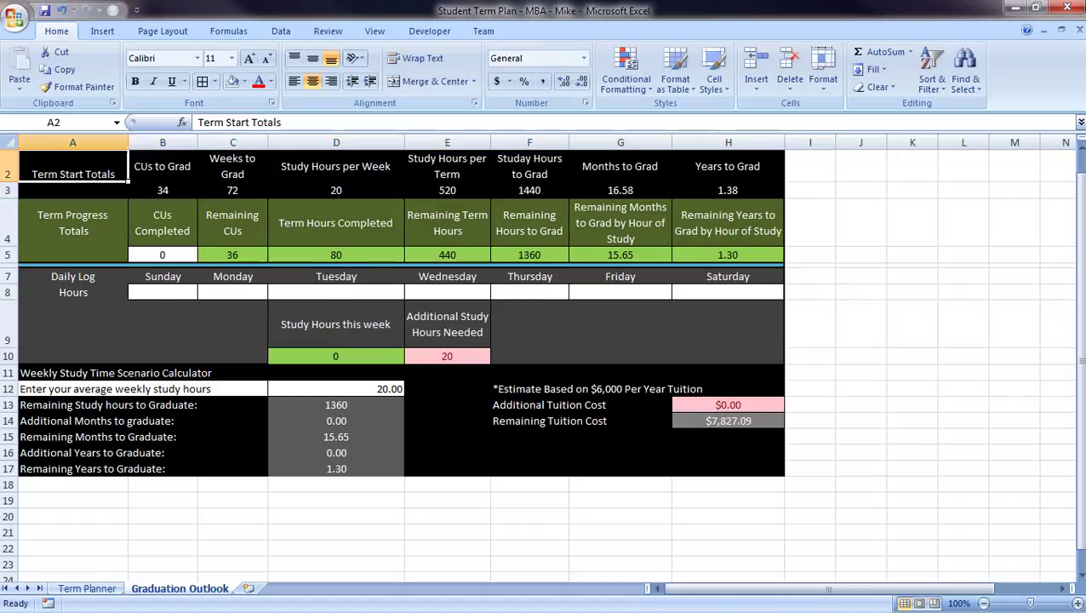
pyautogui.click(162, 190)
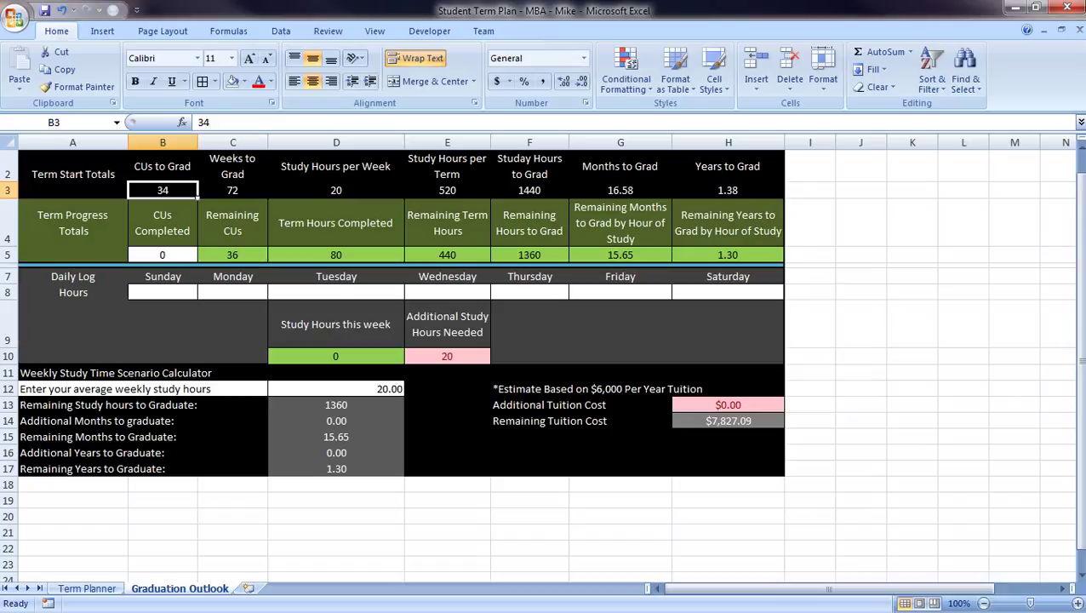
pyautogui.click(336, 190)
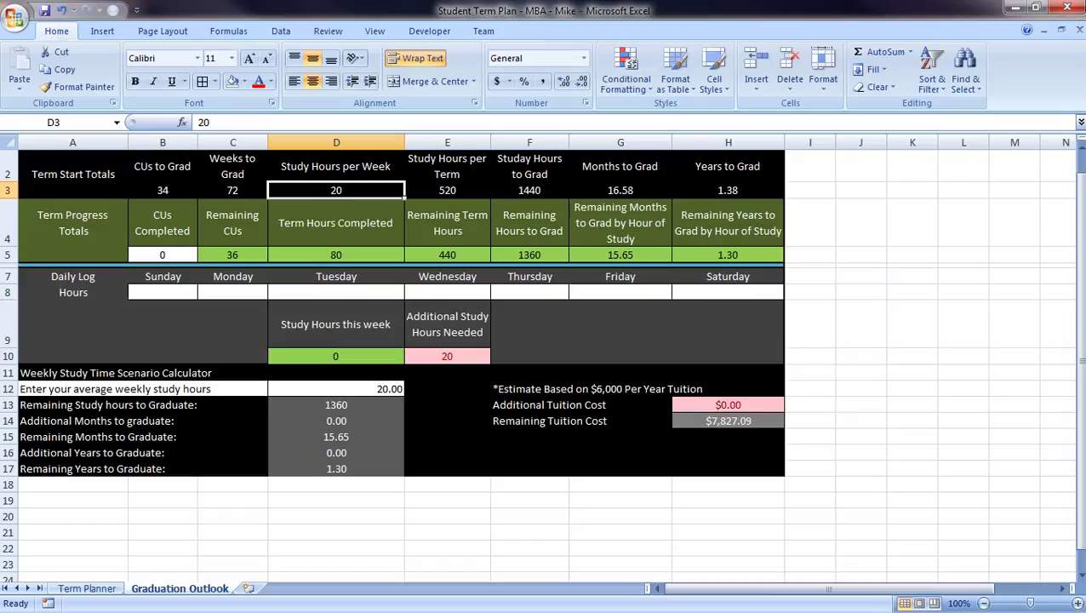
pyautogui.click(447, 190)
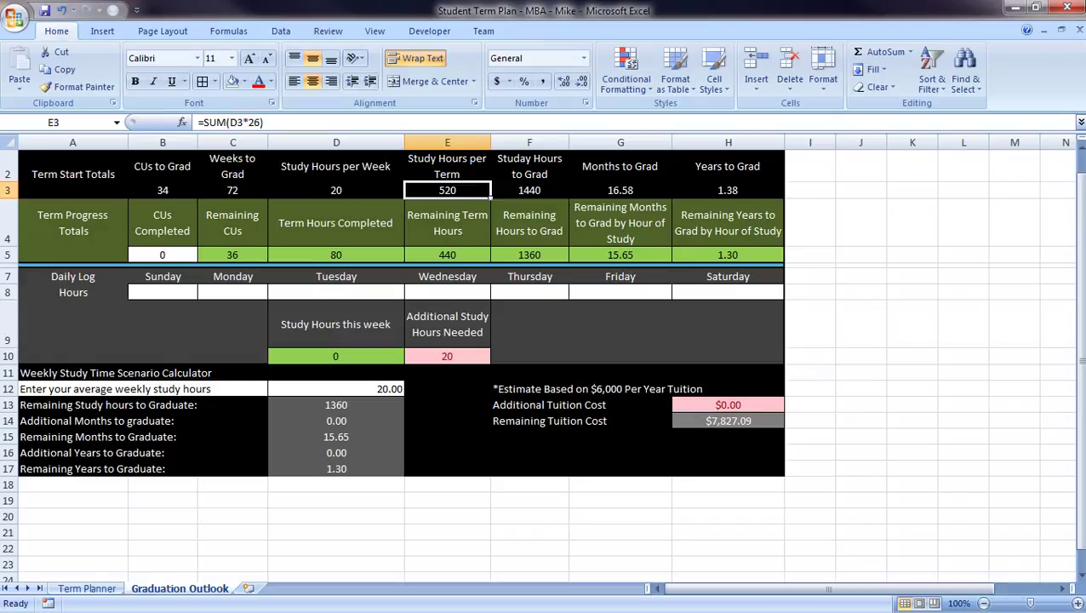
# Check Term Hours Completed against the Term Planner's Total Hours, and review the remaining term hours, months and years to graduation
pyautogui.click(336, 255)
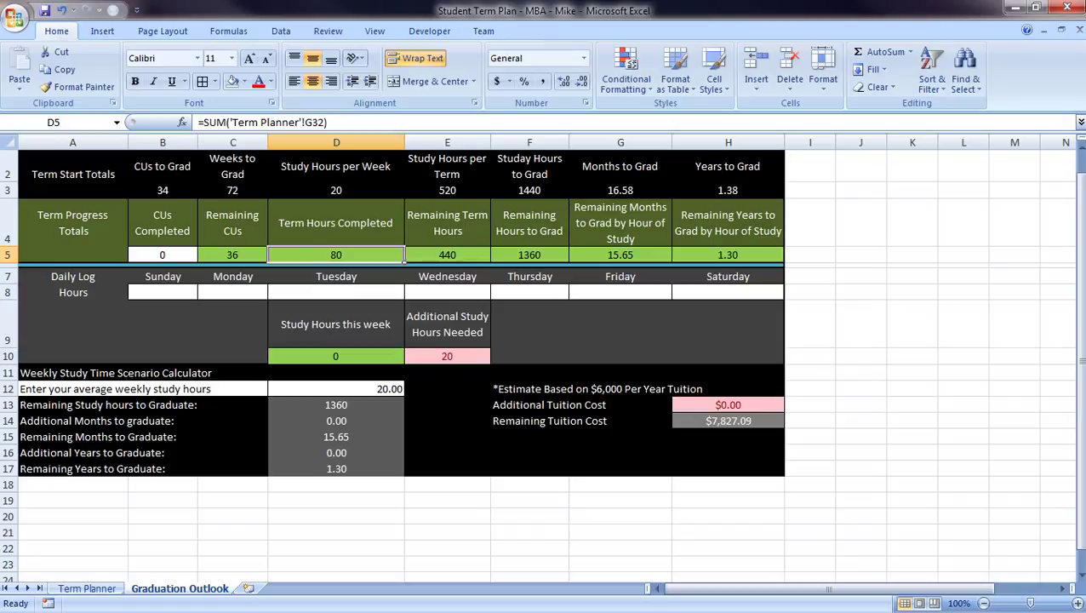
pyautogui.click(87, 588)
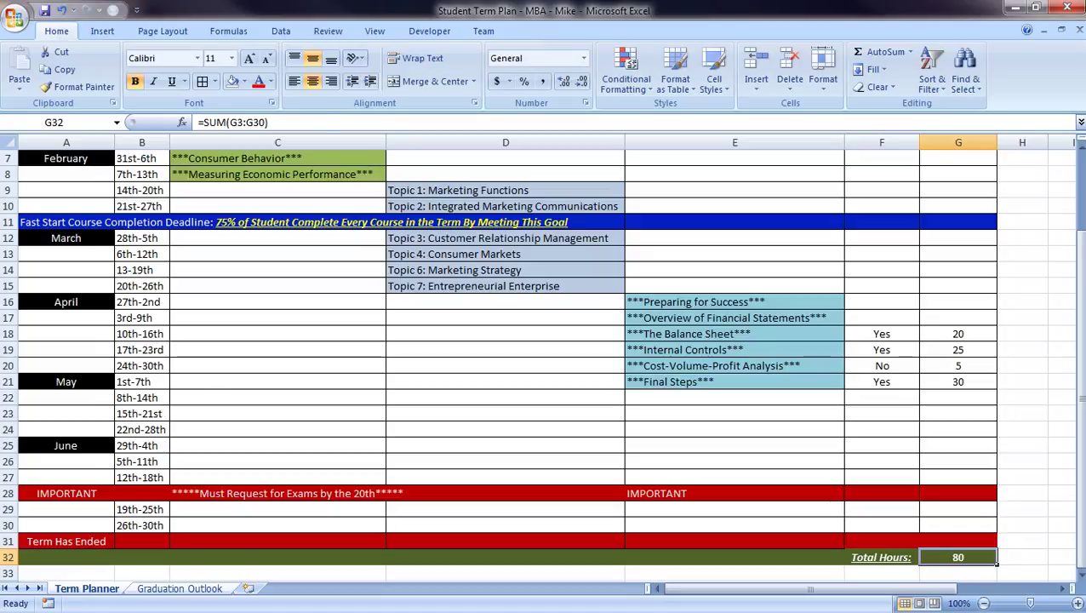
pyautogui.click(180, 589)
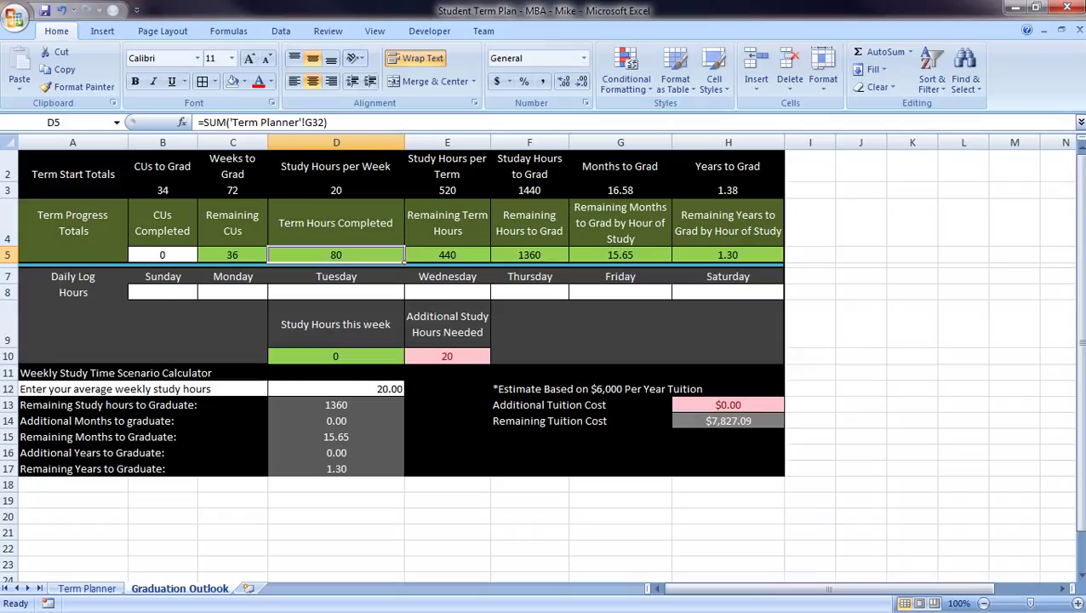
pyautogui.click(447, 254)
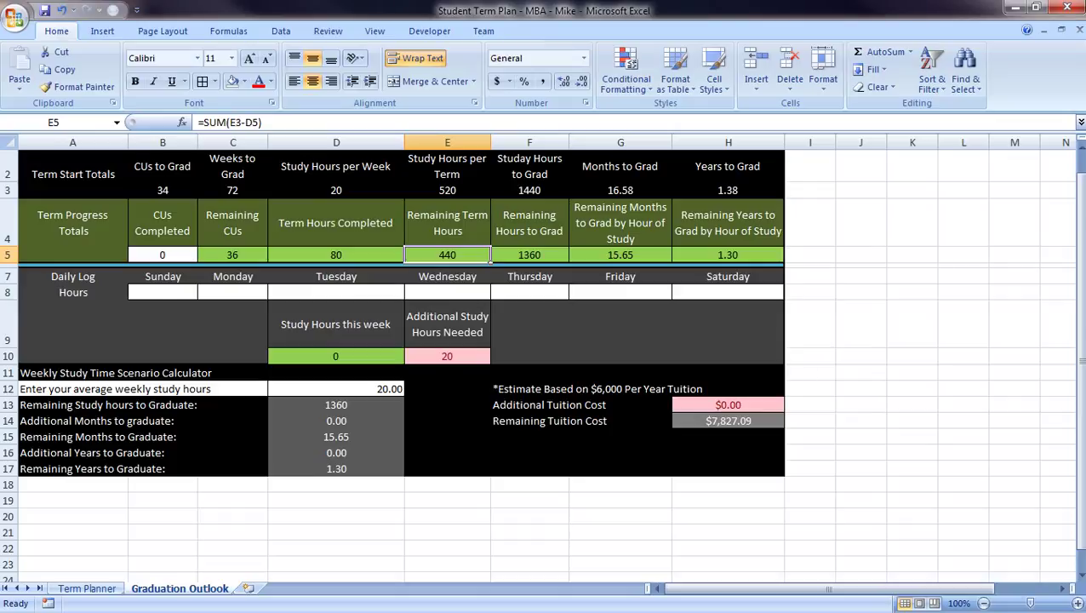
pyautogui.click(621, 255)
pyautogui.click(727, 255)
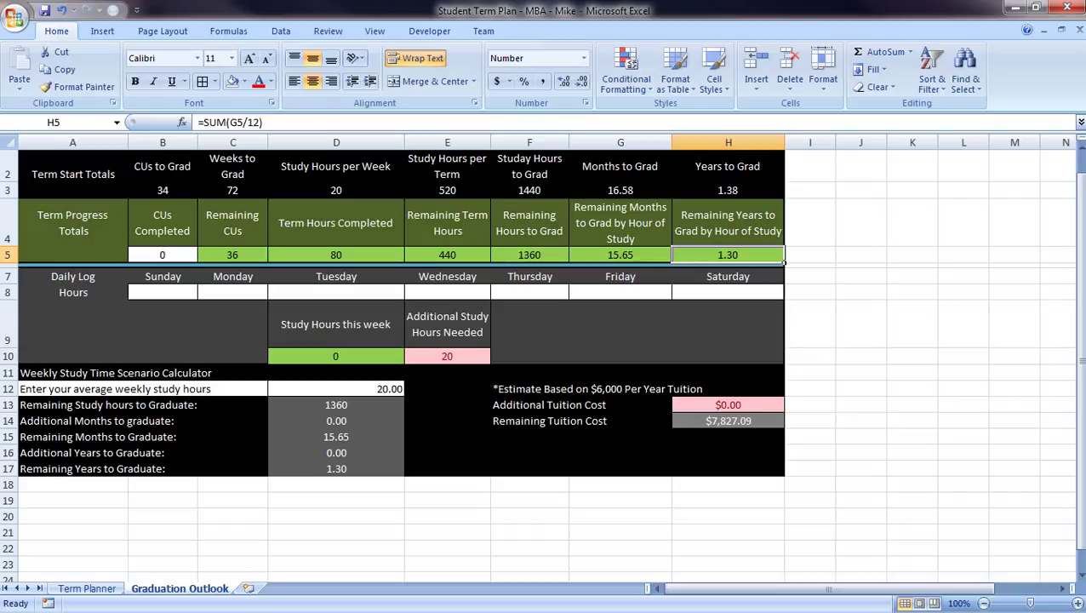
# Compare the Term Start Totals with the Term Progress Totals on the Graduation Outlook sheet
pyautogui.moveTo(73, 173); pyautogui.dragTo(728, 255)
pyautogui.click(72, 174)
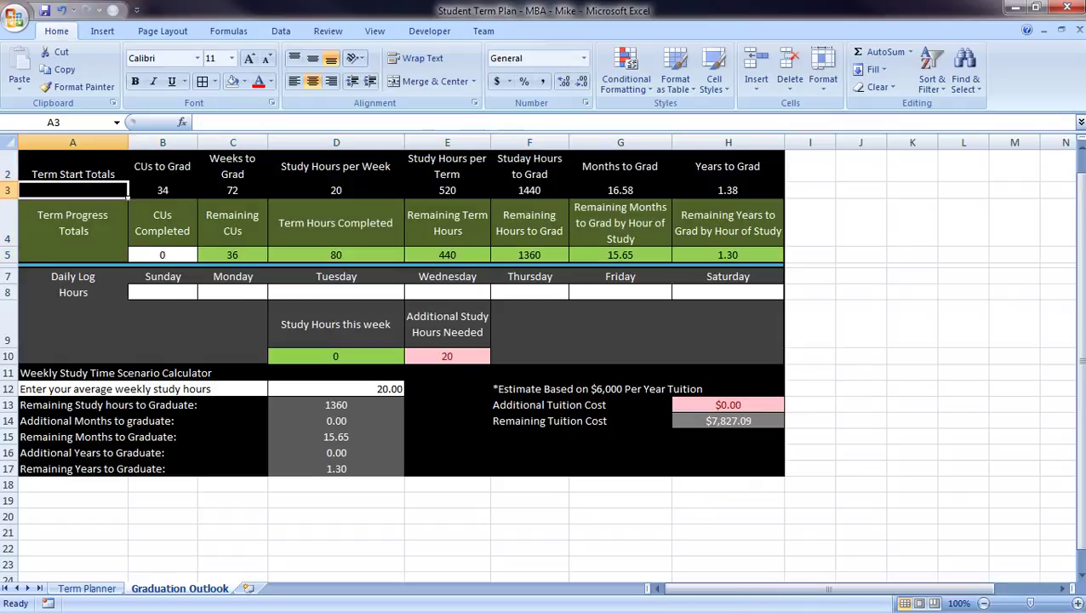
pyautogui.click(73, 223)
pyautogui.click(337, 254)
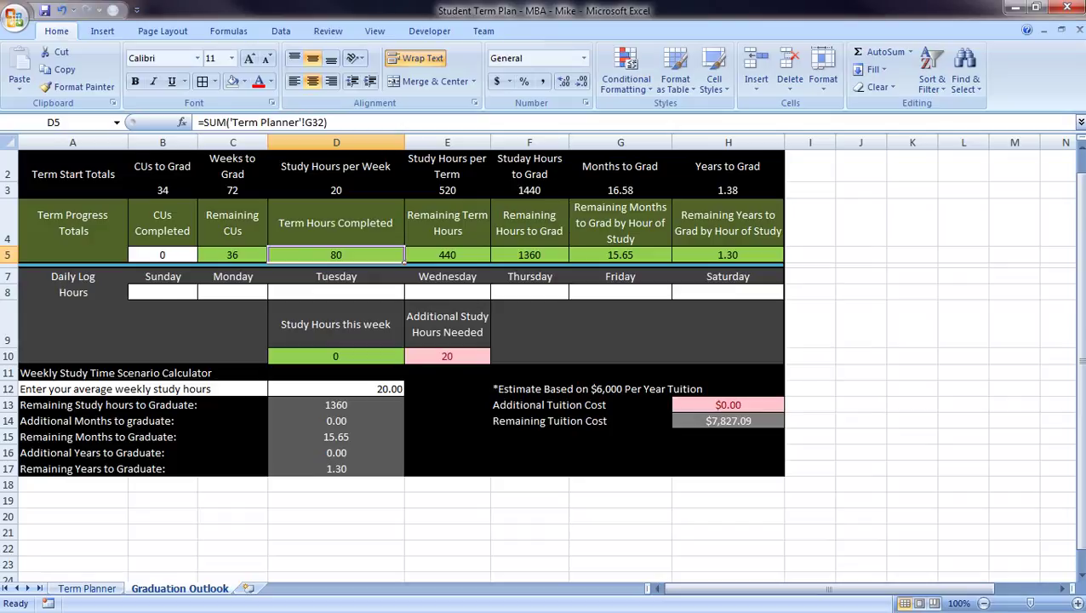
# Clear the Goal Met and Hours Studied entries in rows 18 to 21 of the Term Planner sheet
pyautogui.click(87, 589)
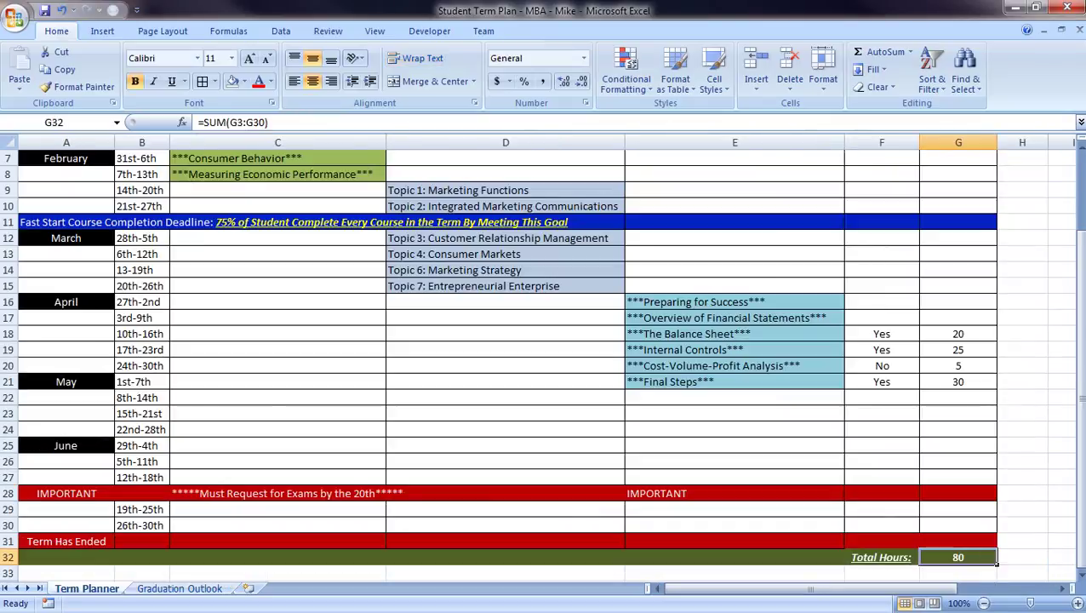
pyautogui.moveTo(882, 334); pyautogui.dragTo(958, 382)
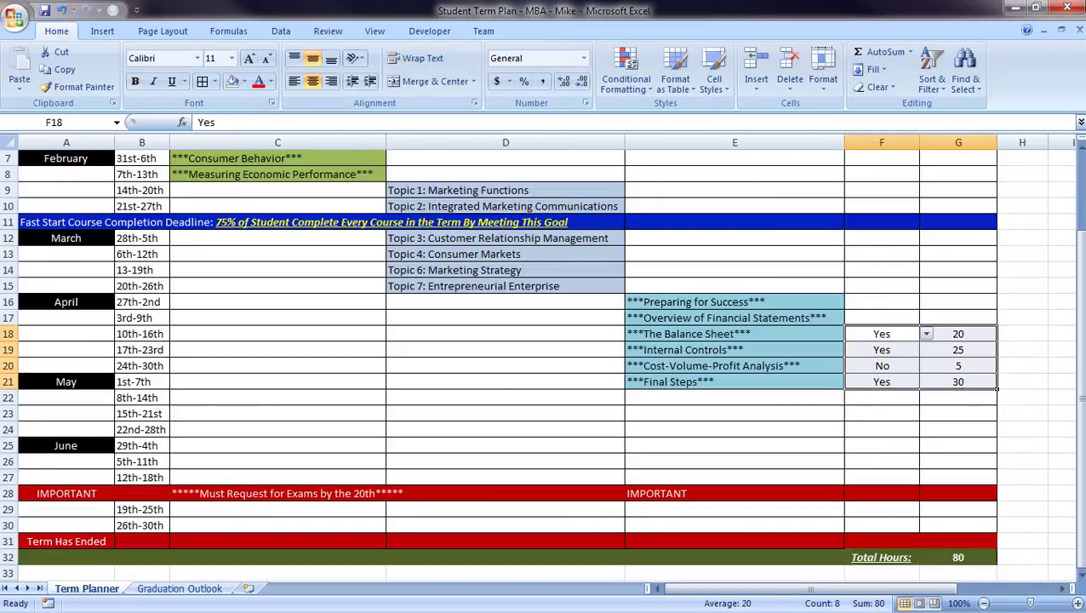
pyautogui.press('Delete')
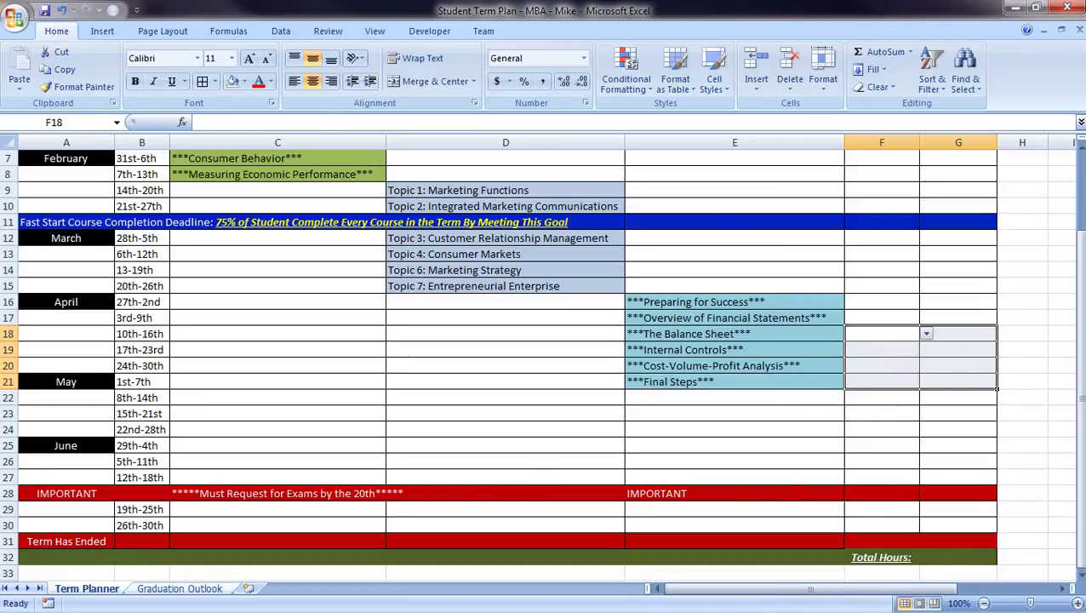
# In the Graduation Outlook sheet's Daily Log, enter 3 hours for Sunday, 2 for Monday and 1 for Tuesday
pyautogui.click(179, 589)
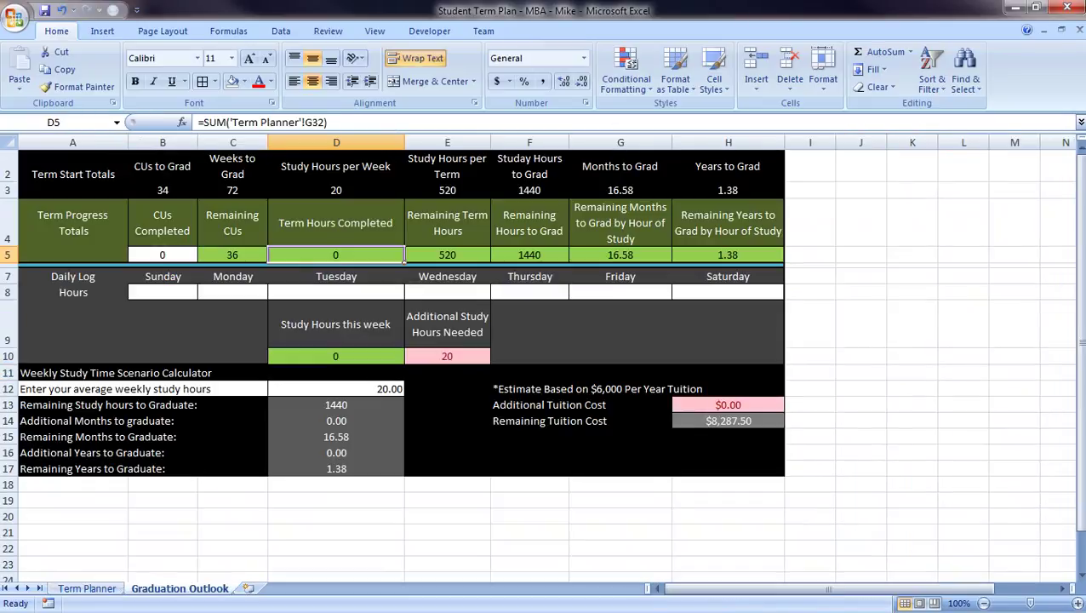
pyautogui.click(162, 292)
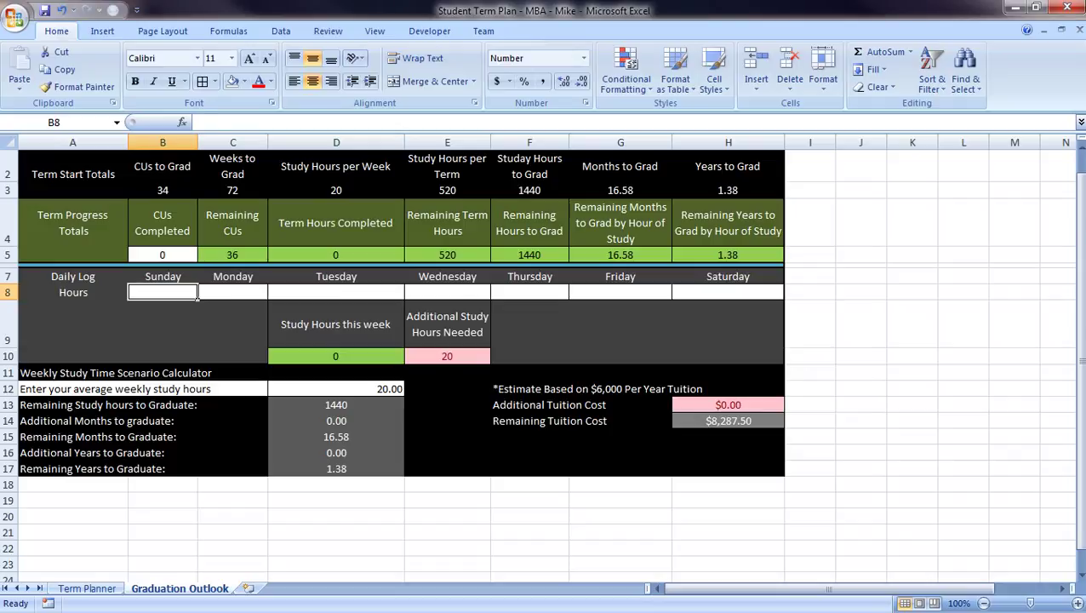
pyautogui.moveTo(72, 281); pyautogui.dragTo(784, 364)
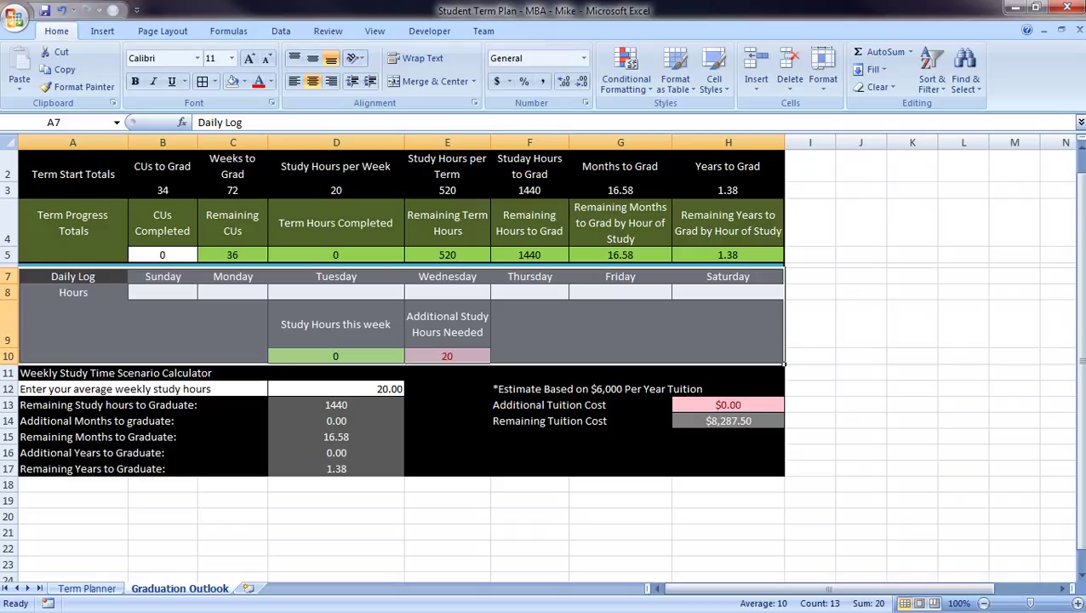
pyautogui.click(194, 293)
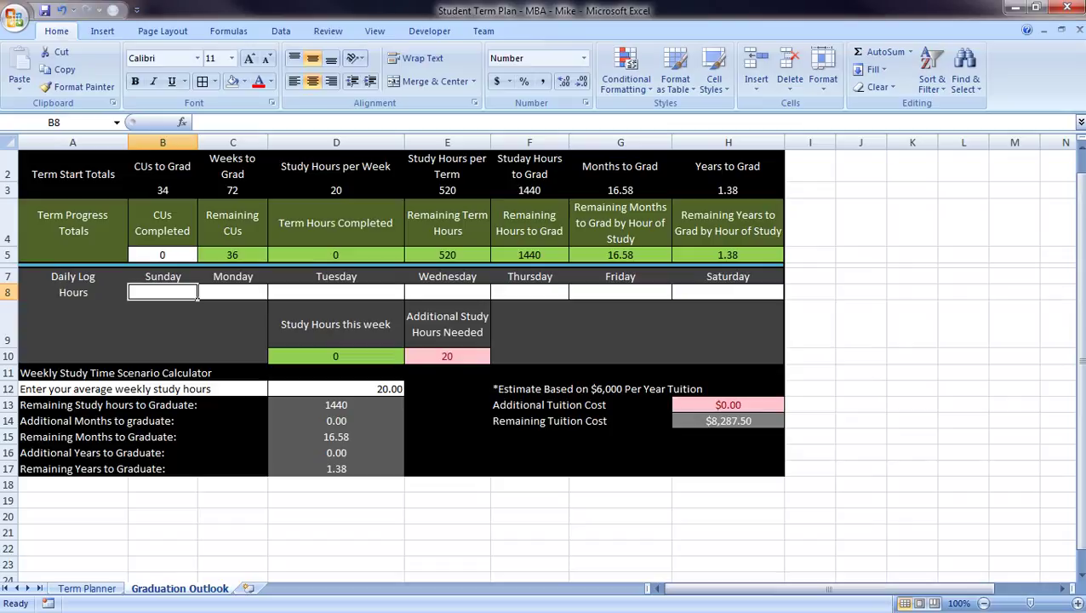
pyautogui.write('3')
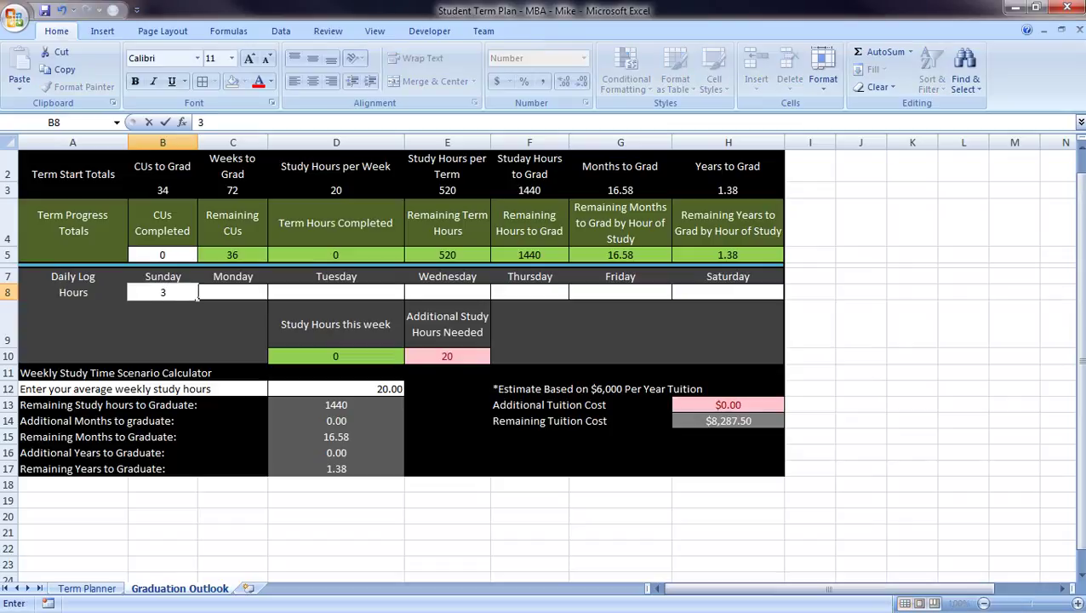
pyautogui.press('Tab')
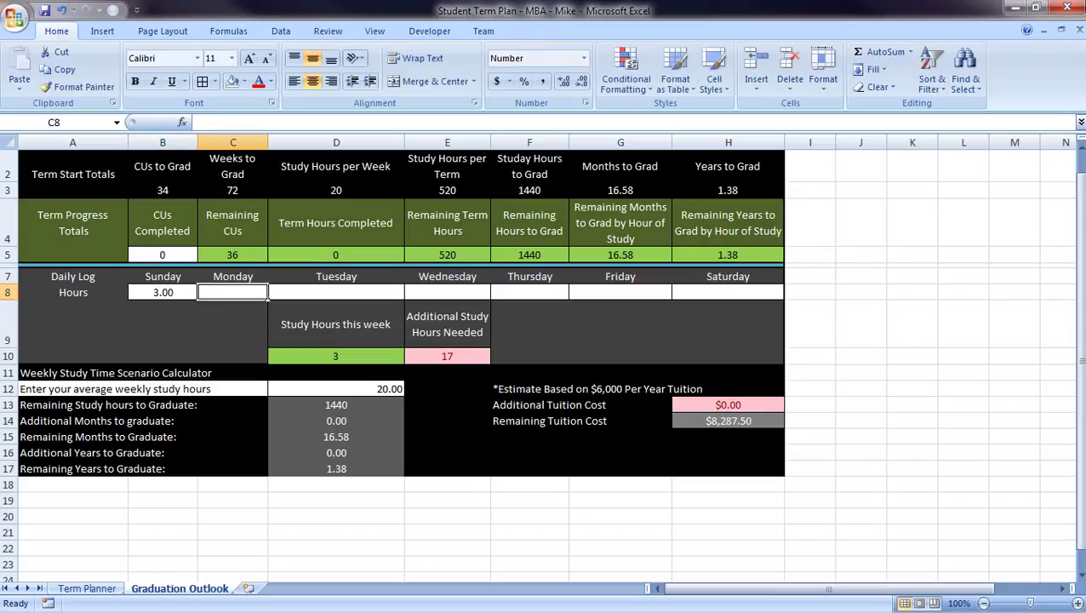
pyautogui.write('2')
pyautogui.press('Tab')
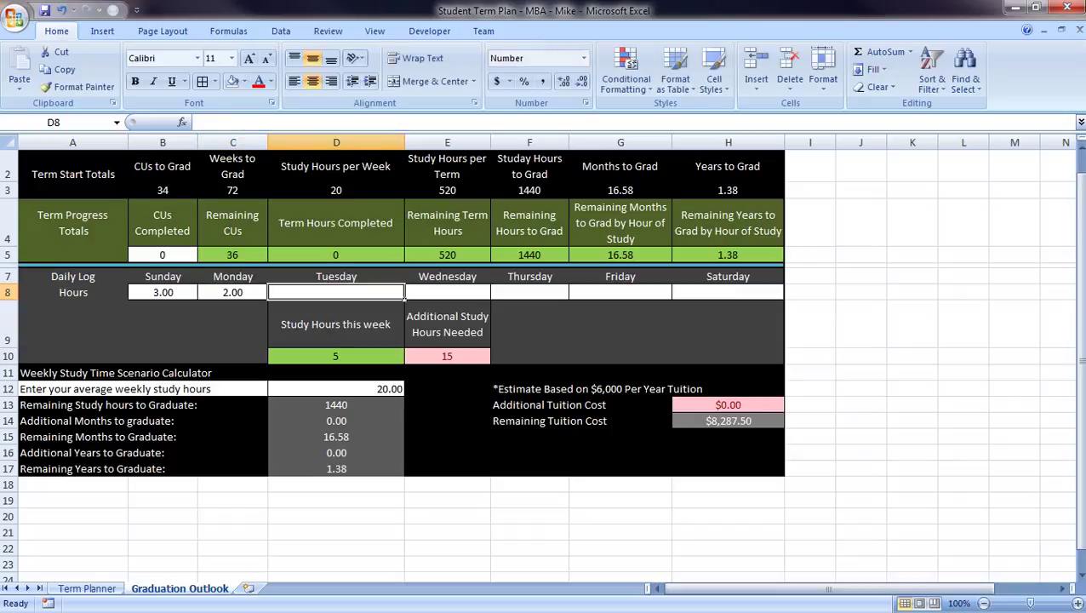
pyautogui.write('1')
pyautogui.press('Tab')
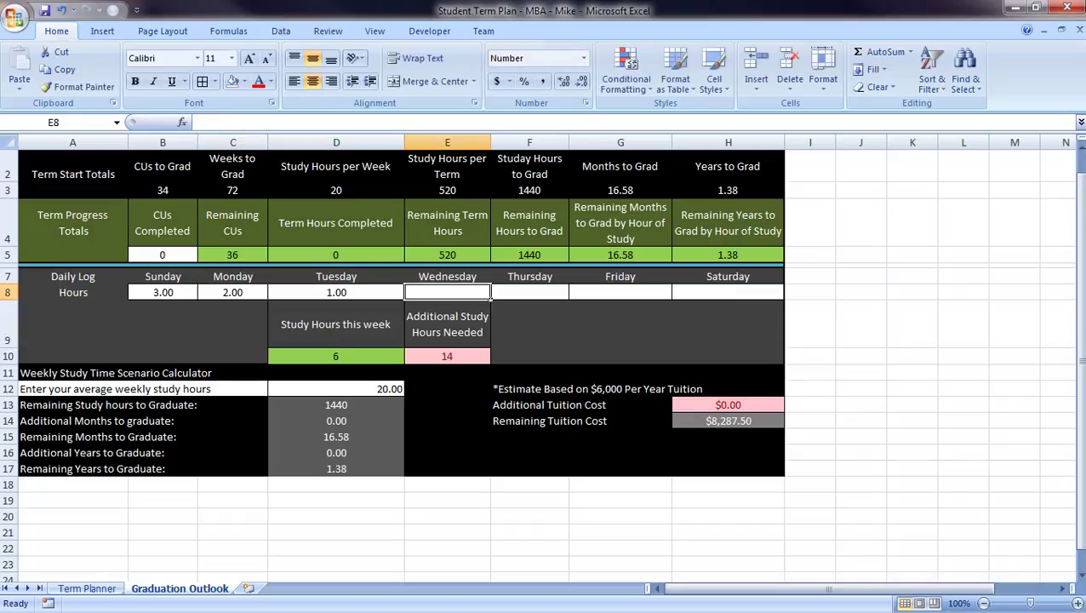
# Complete the Daily Log with 0 hours for Wednesday and Thursday, 1 for Friday and .5 for Saturday
pyautogui.write('0')
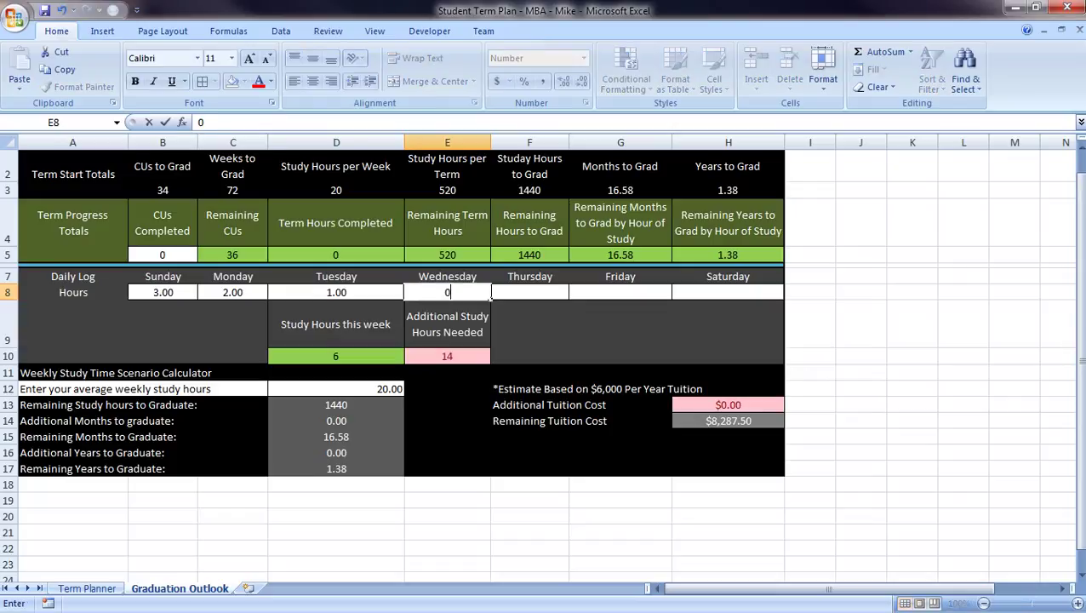
pyautogui.press('Tab')
pyautogui.write('0')
pyautogui.press('Tab')
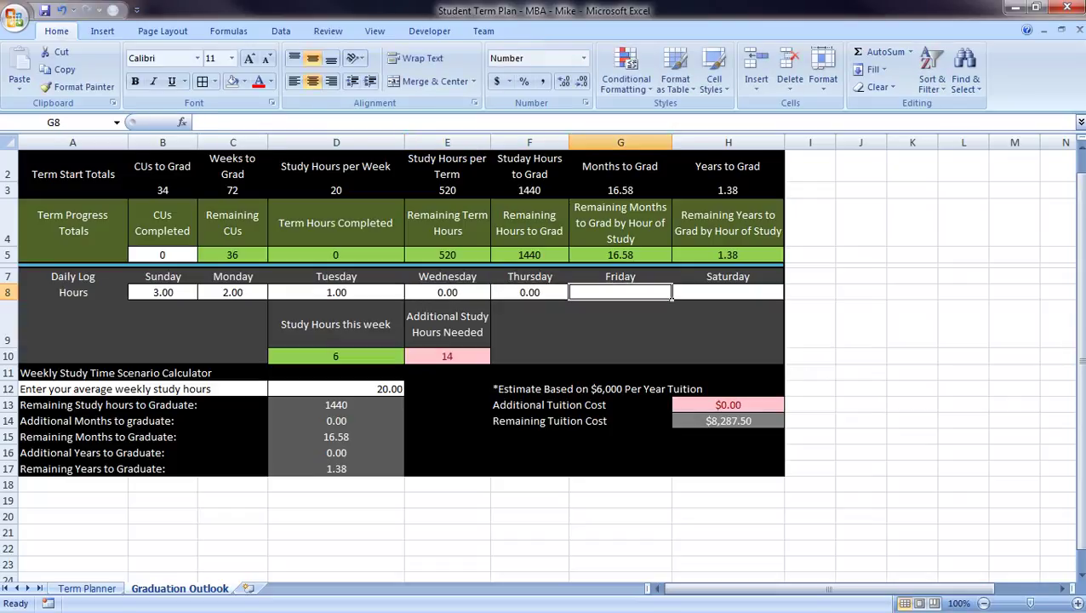
pyautogui.write('1')
pyautogui.press('Tab')
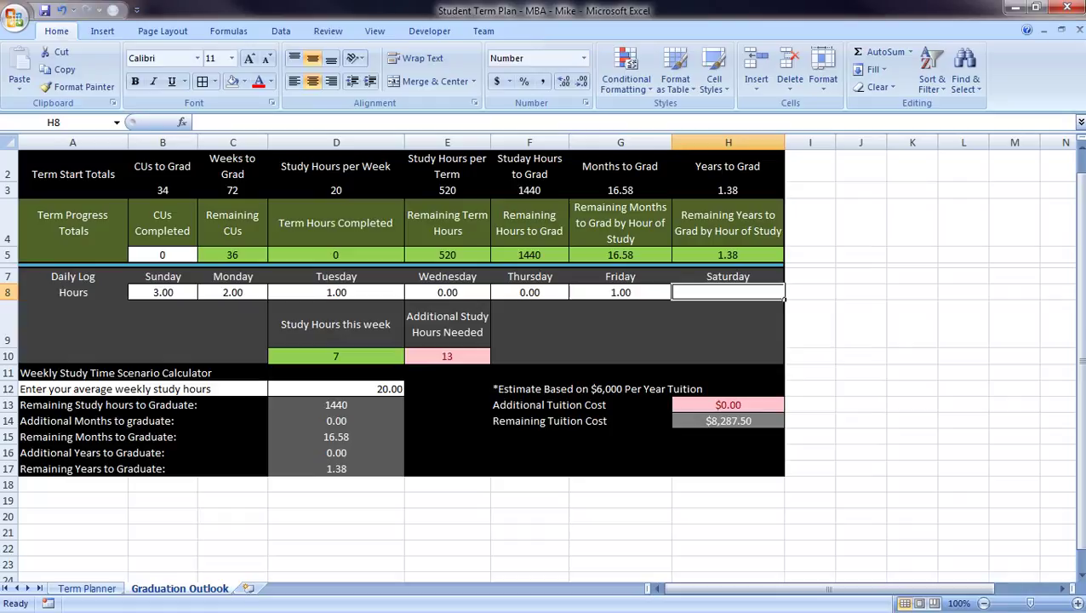
pyautogui.write('.5')
pyautogui.press('Up')
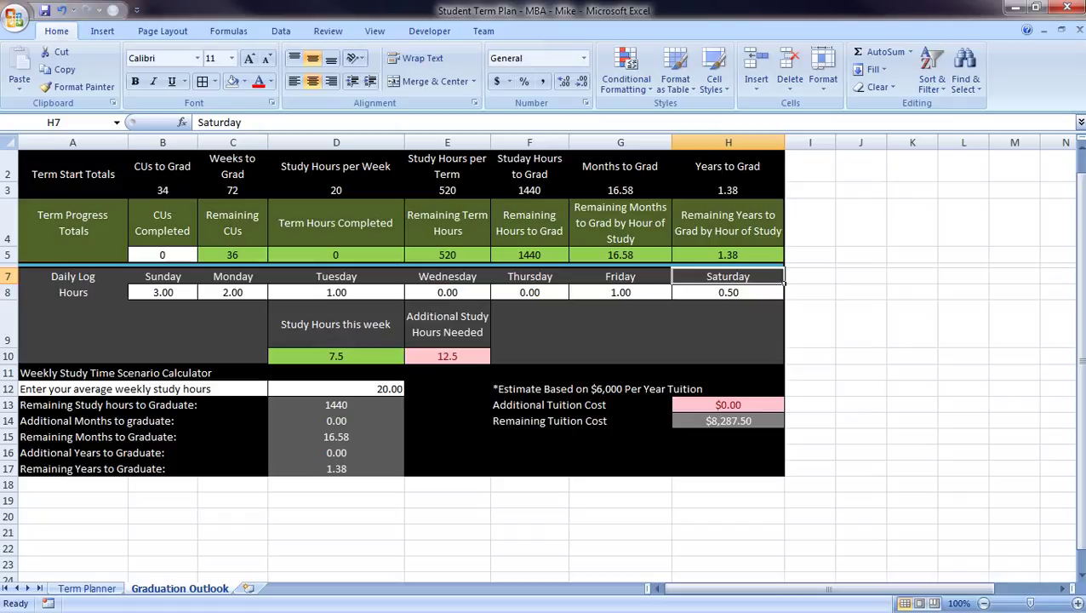
# Review the Additional Study Hours Needed figure and the completed Daily Log section
pyautogui.click(447, 356)
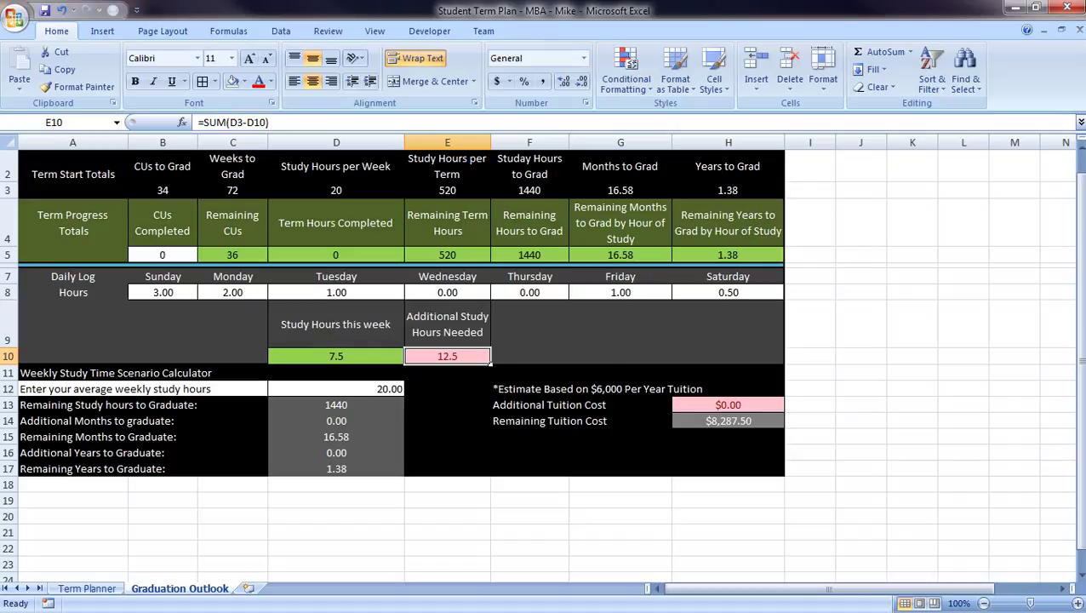
pyautogui.moveTo(72, 276); pyautogui.dragTo(749, 358)
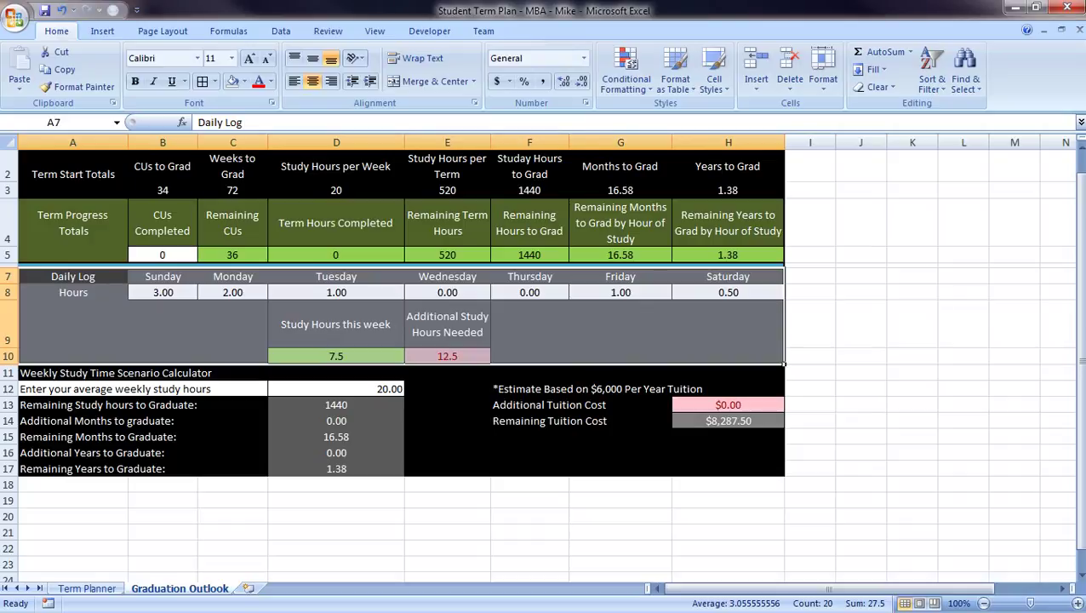
pyautogui.click(72, 277)
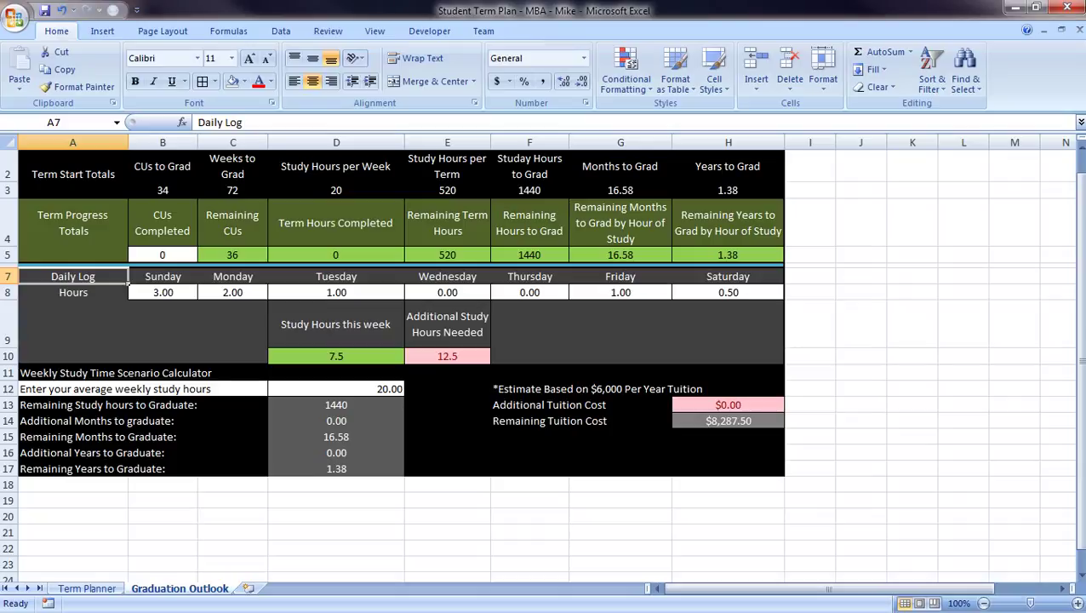
# On the Term Planner sheet, mark The Balance Sheet week in row 18 as Goal Met No with 7.5 Hours Studied
pyautogui.click(87, 589)
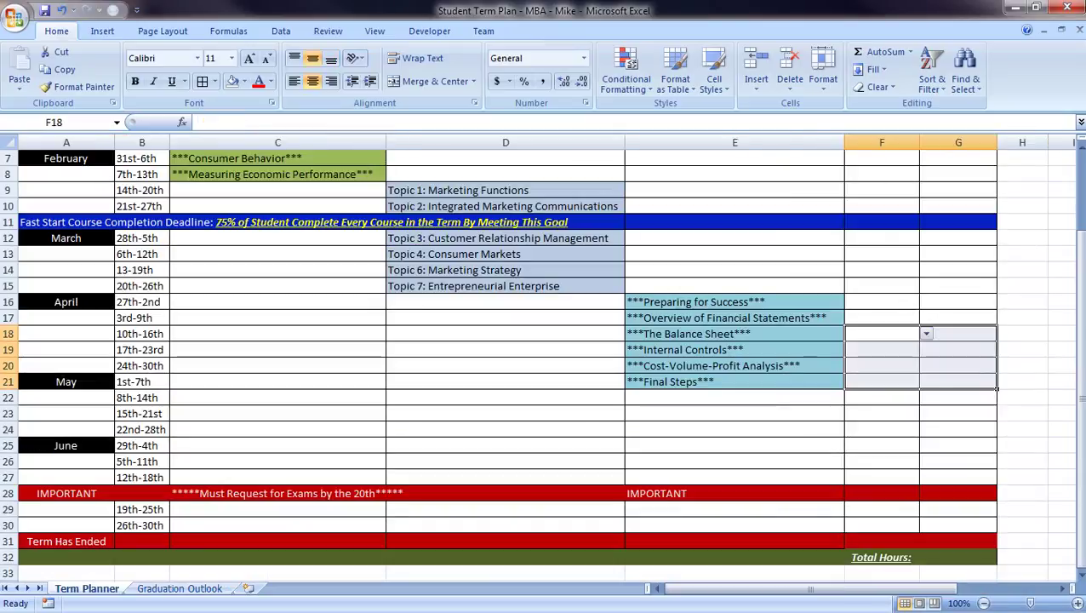
pyautogui.click(926, 334)
pyautogui.click(926, 334)
pyautogui.click(916, 337)
pyautogui.click(926, 334)
pyautogui.click(864, 358)
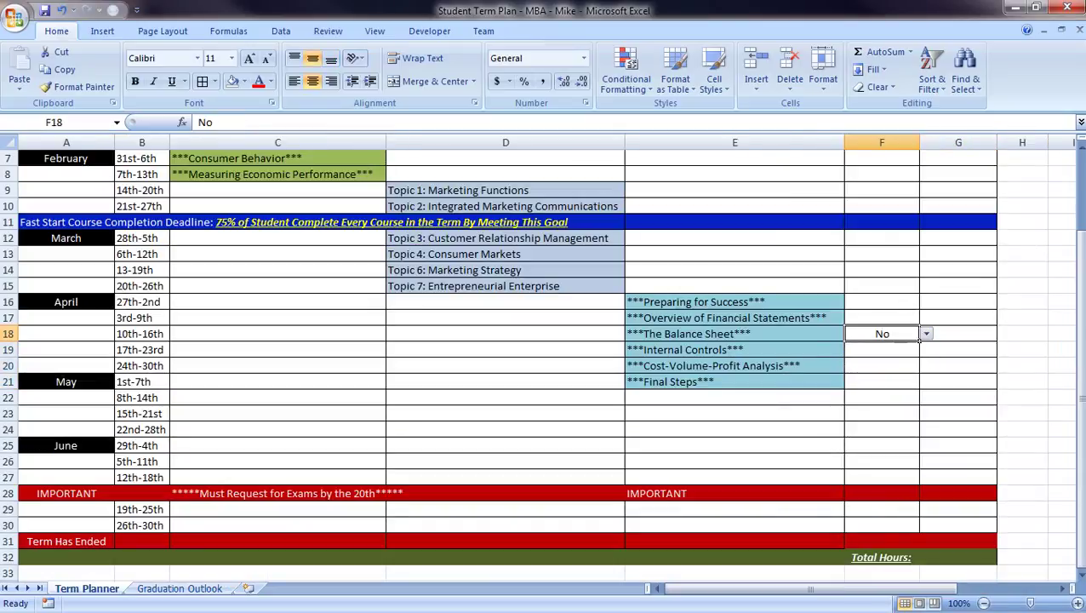
pyautogui.click(957, 334)
pyautogui.write('7.5')
pyautogui.press('Return')
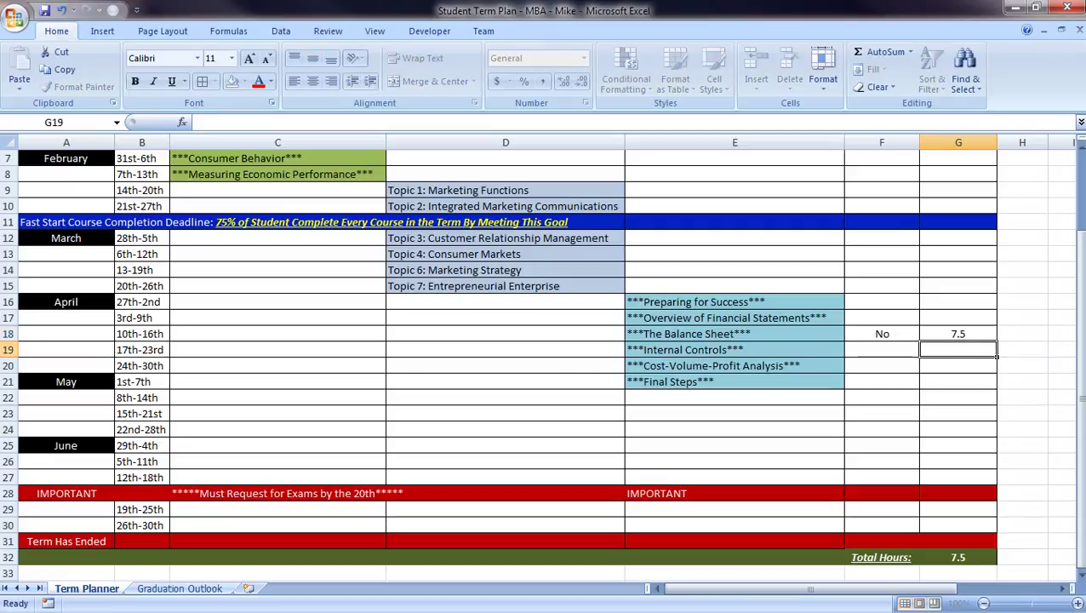
pyautogui.click(916, 353)
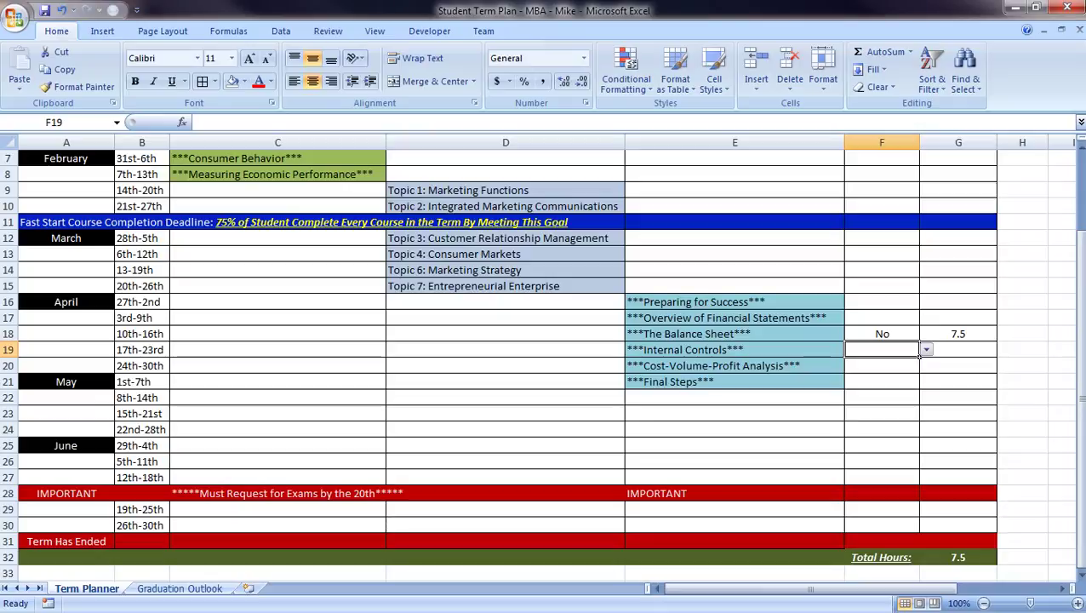
# Clear the Goal Met and Hours Studied entries for The Balance Sheet week in row 18 of the Term Planner
pyautogui.click(917, 338)
pyautogui.press('Delete')
pyautogui.press('Right')
pyautogui.press('Delete')
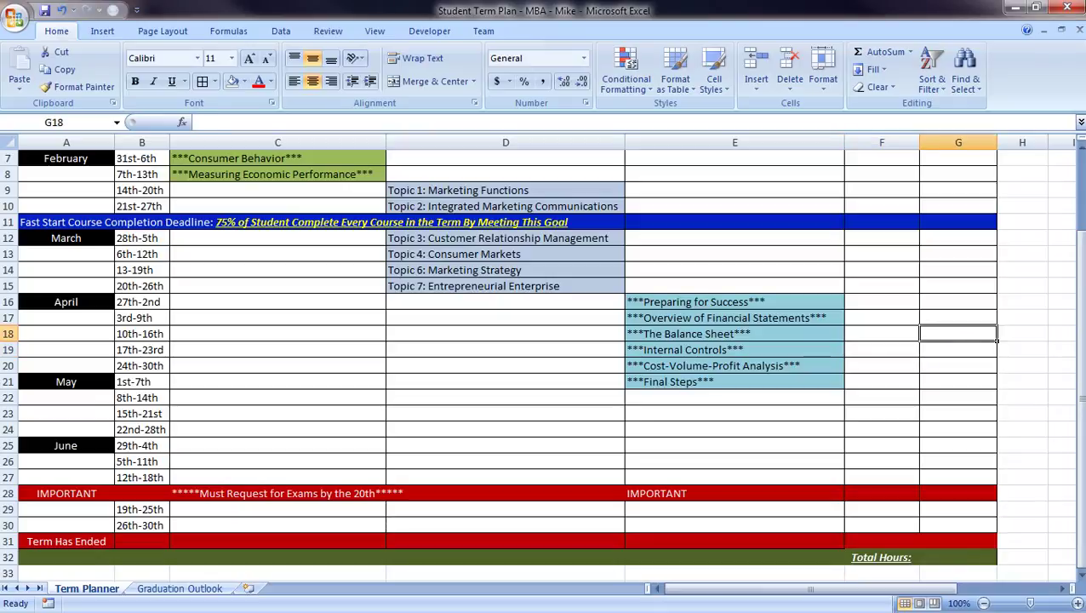
# Review the Graduation Outlook sheet's daily hours, weekly total, scenario calculator and Remaining Years to Grad by Hour of Study
pyautogui.click(180, 588)
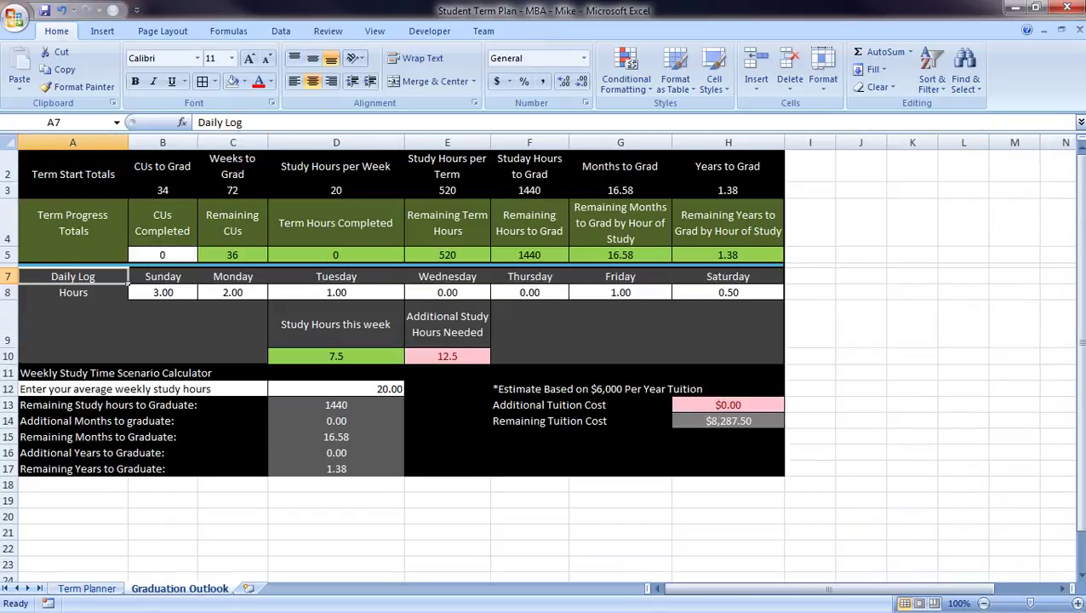
pyautogui.click(336, 292)
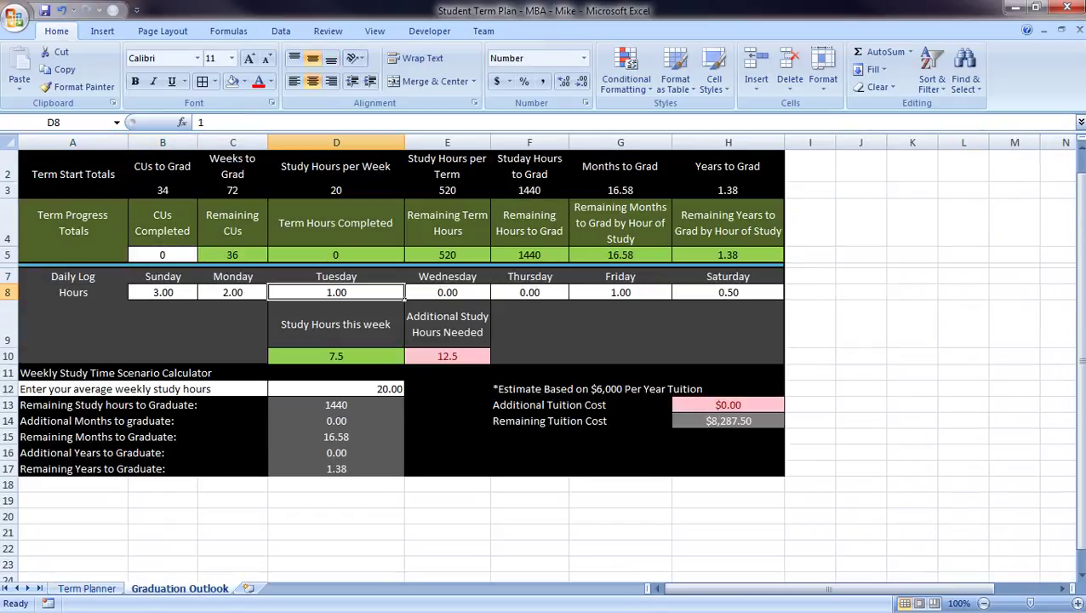
pyautogui.click(447, 292)
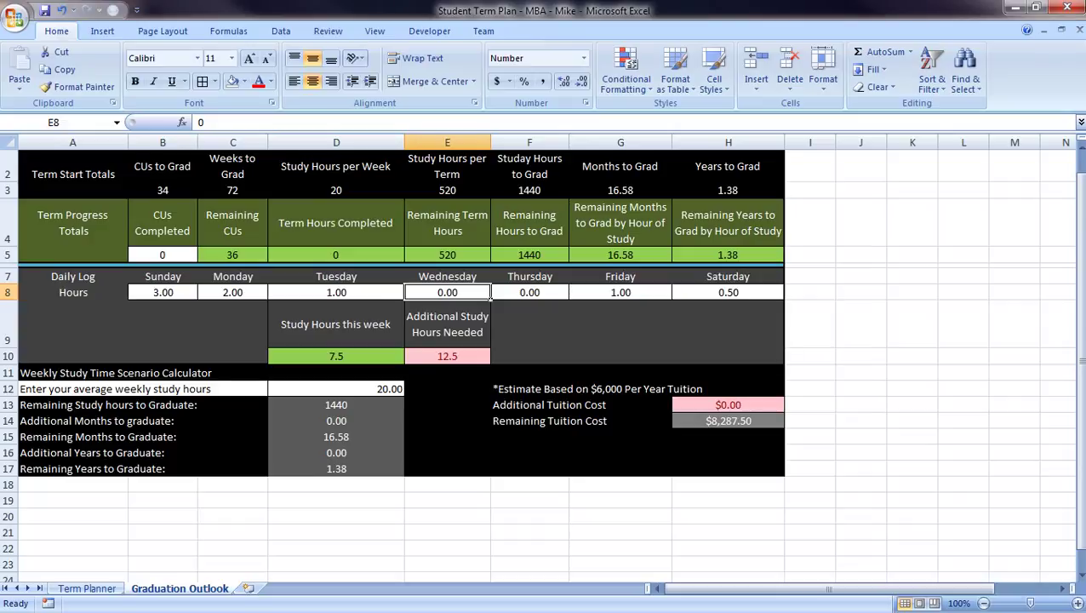
pyautogui.click(404, 358)
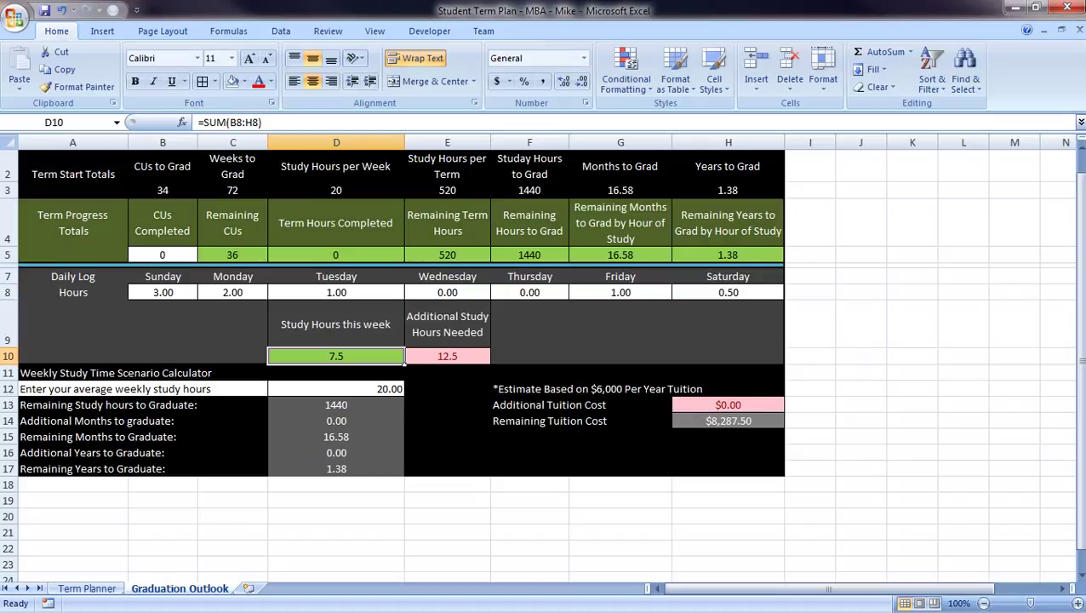
pyautogui.click(402, 390)
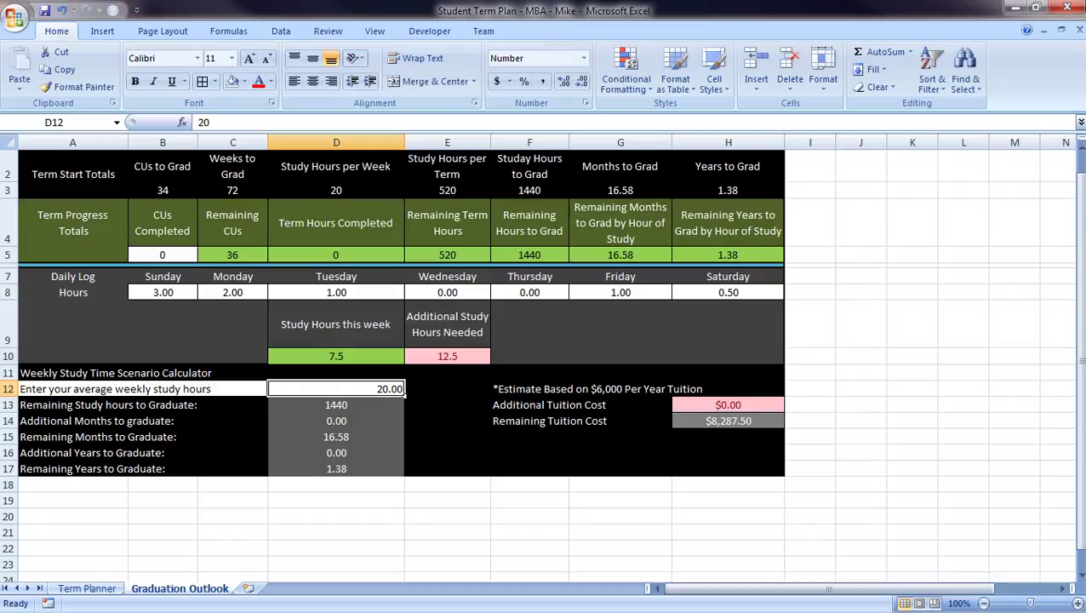
pyautogui.click(336, 468)
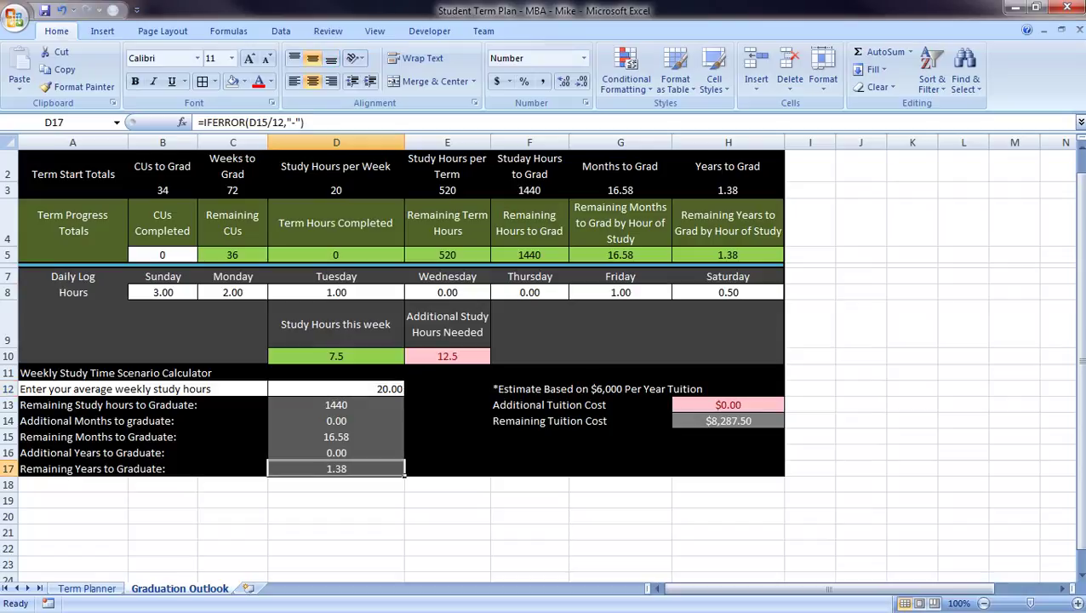
pyautogui.click(728, 254)
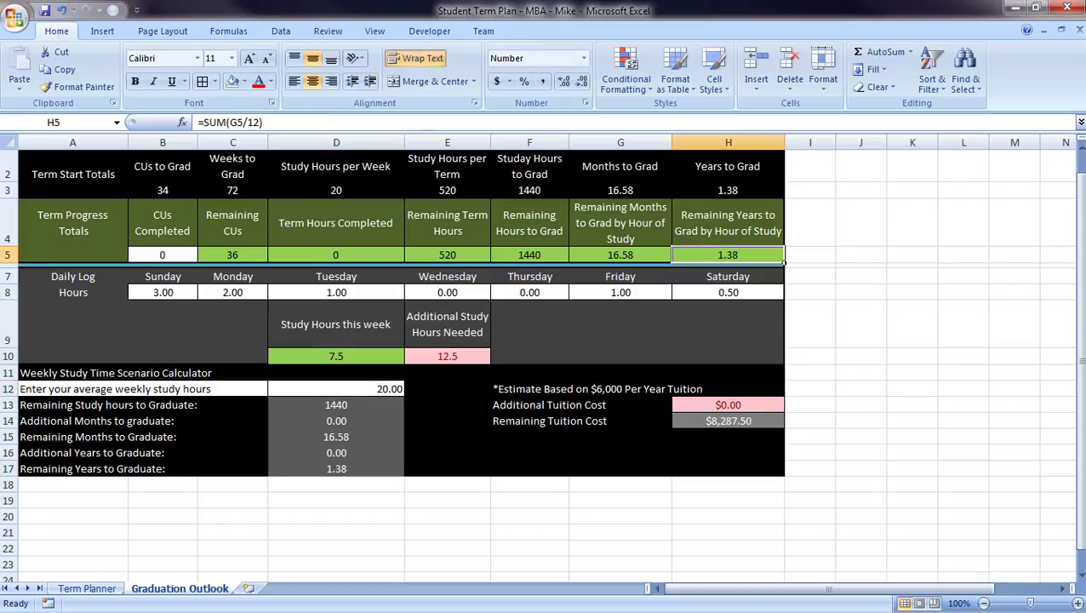
# Set the scenario calculator's average weekly study hours to 7.5 and check the additional years and tuition cost
pyautogui.click(337, 388)
pyautogui.write('7.5')
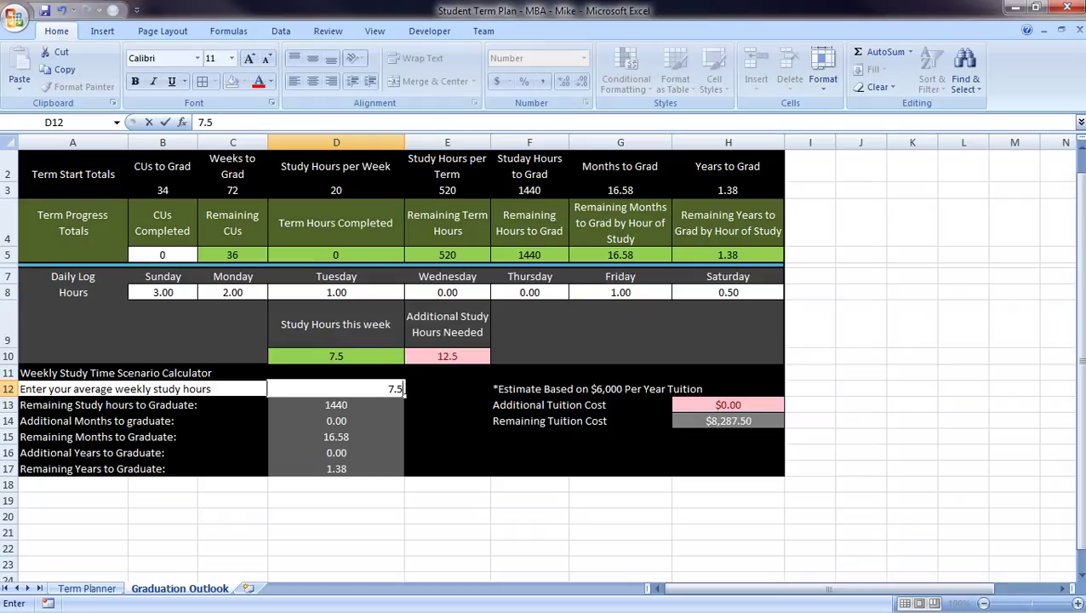
pyautogui.press('Return')
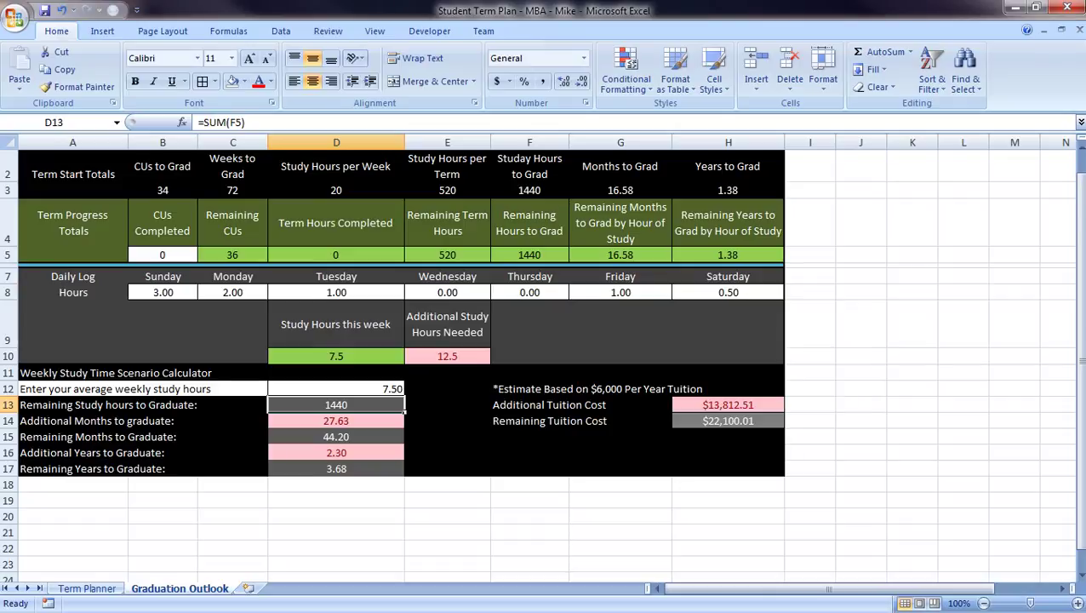
pyautogui.click(336, 453)
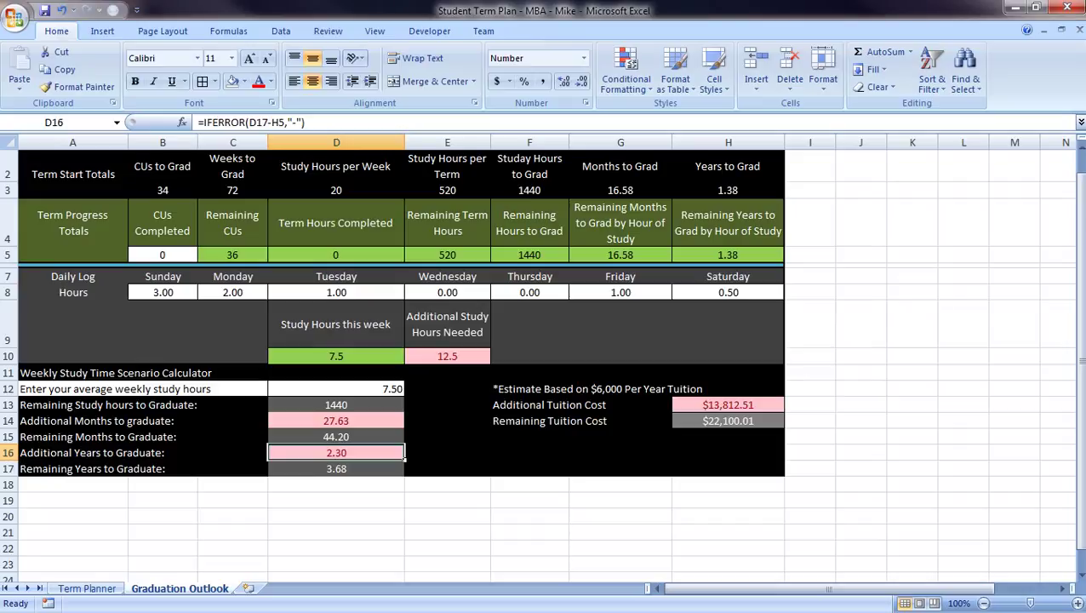
pyautogui.click(728, 404)
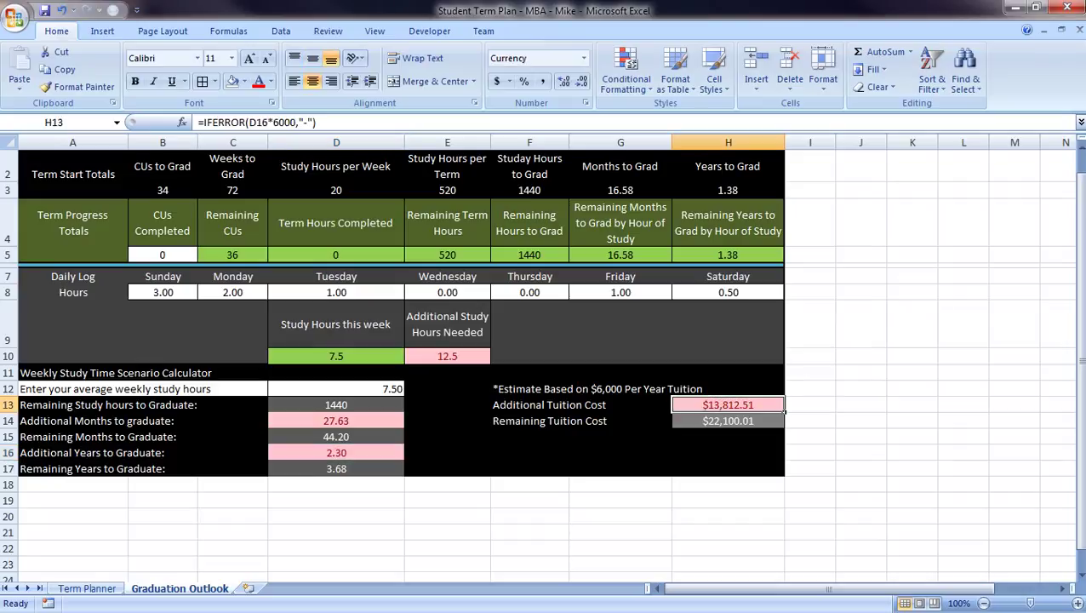
# Try 10 average weekly study hours in the scenario calculator, then set the value to 20
pyautogui.click(337, 388)
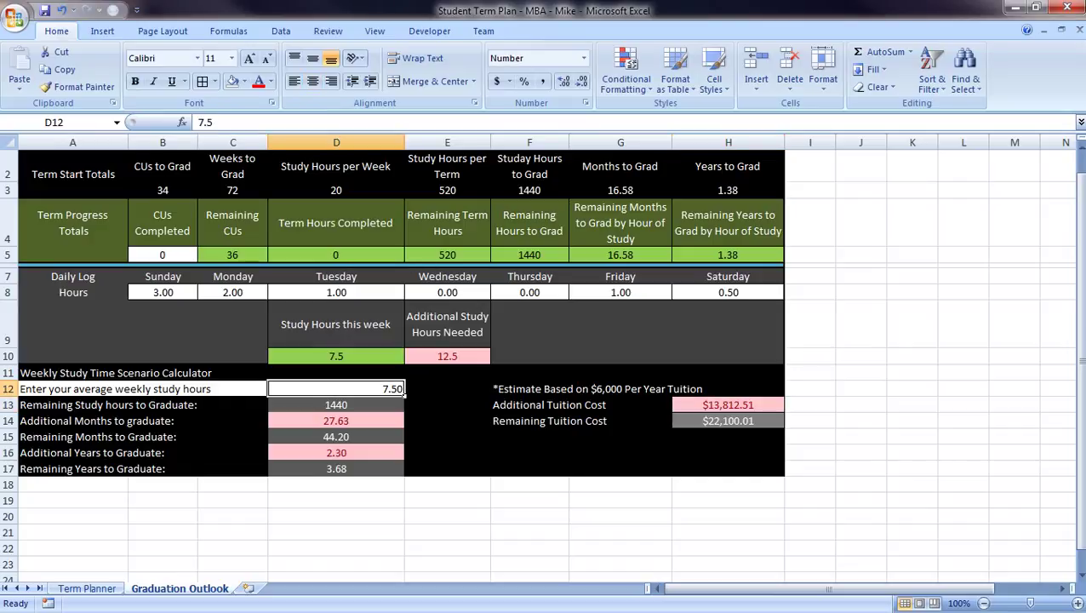
pyautogui.write('10')
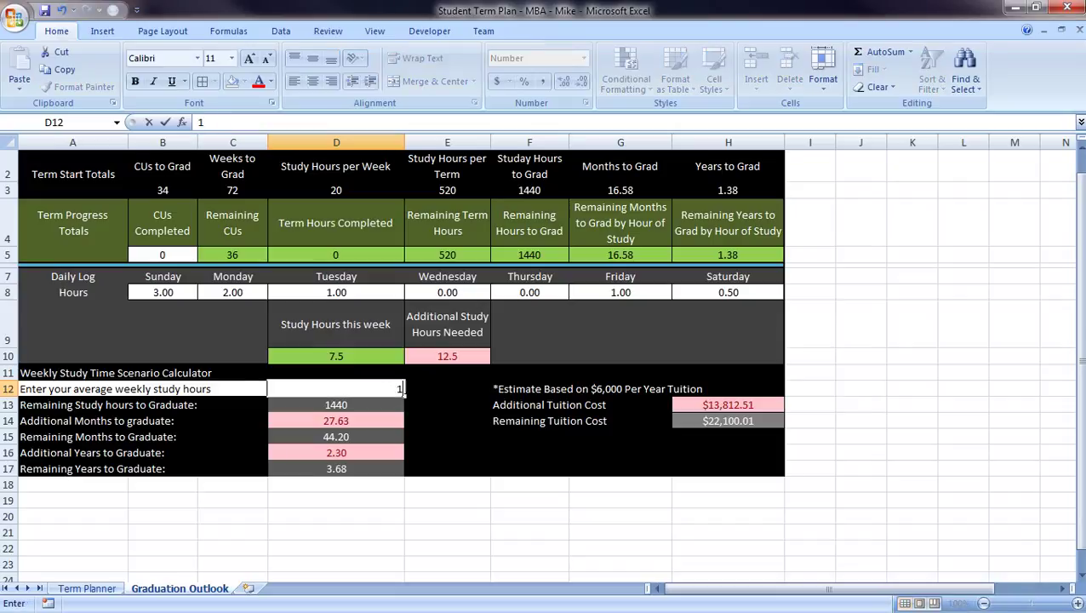
pyautogui.press('Up')
pyautogui.click(336, 388)
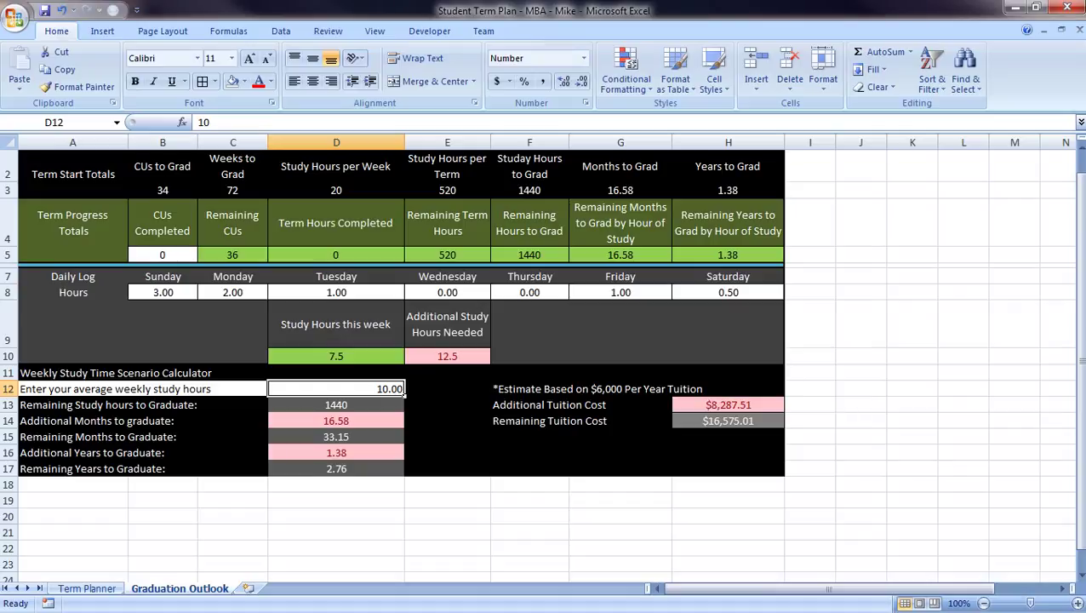
pyautogui.write('20')
pyautogui.press('Up')
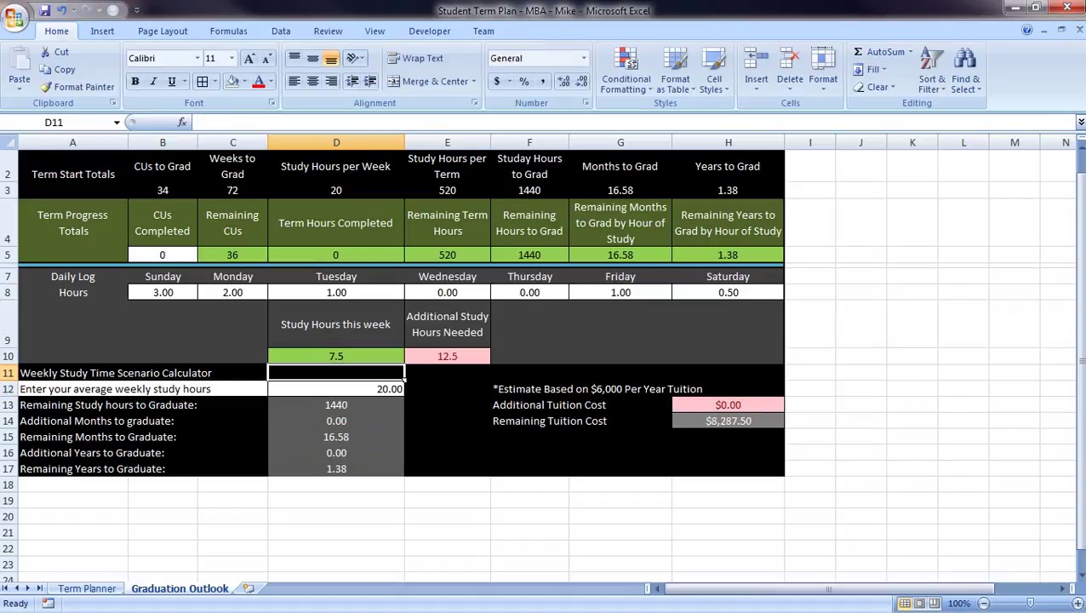
pyautogui.click(337, 388)
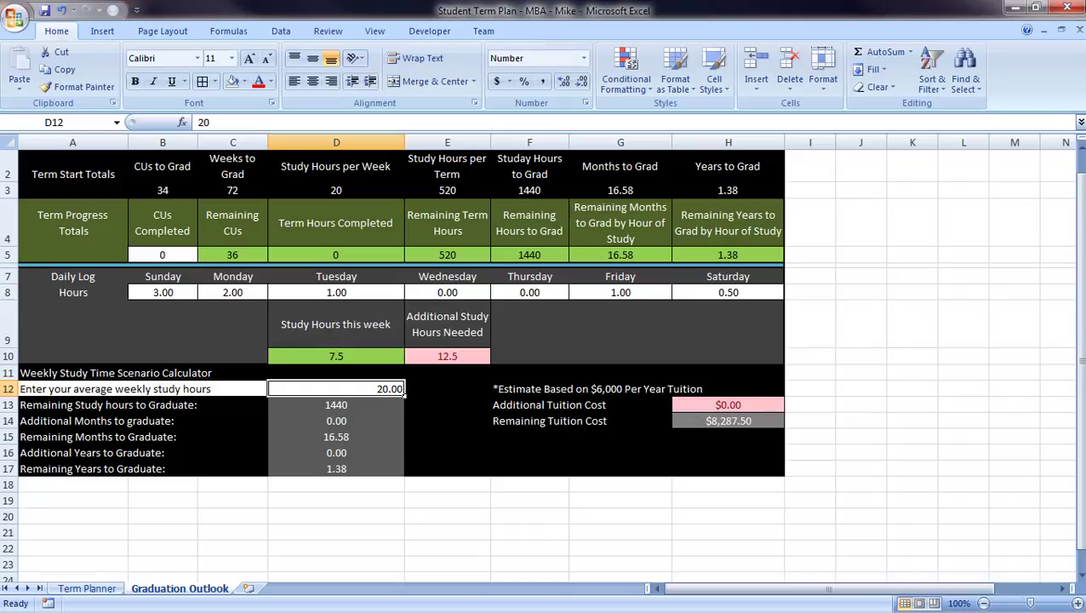
# Set the Daily Log to 3 hours for each day from Monday through Saturday
pyautogui.click(194, 293)
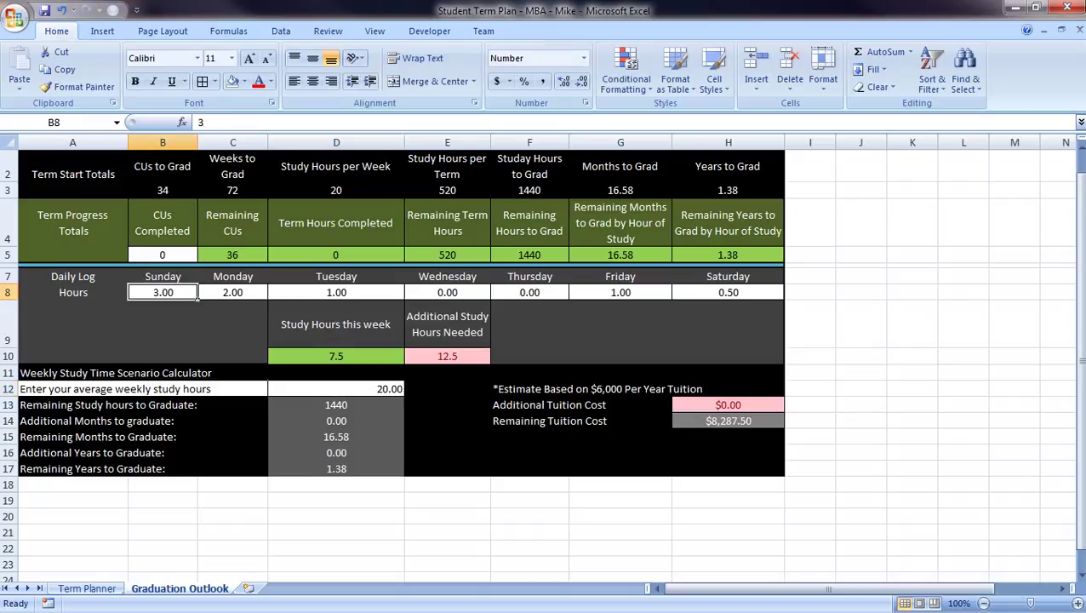
pyautogui.click(264, 294)
pyautogui.write('3')
pyautogui.click(401, 294)
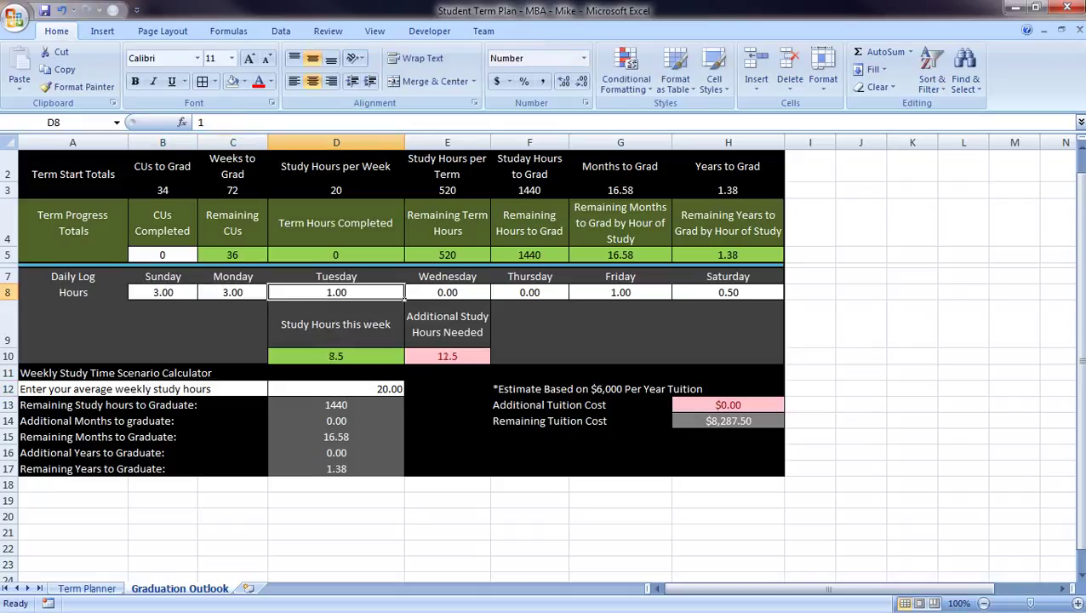
pyautogui.write('3')
pyautogui.click(487, 294)
pyautogui.write('3')
pyautogui.click(566, 295)
pyautogui.write('3')
pyautogui.click(669, 294)
pyautogui.write('3')
pyautogui.click(782, 295)
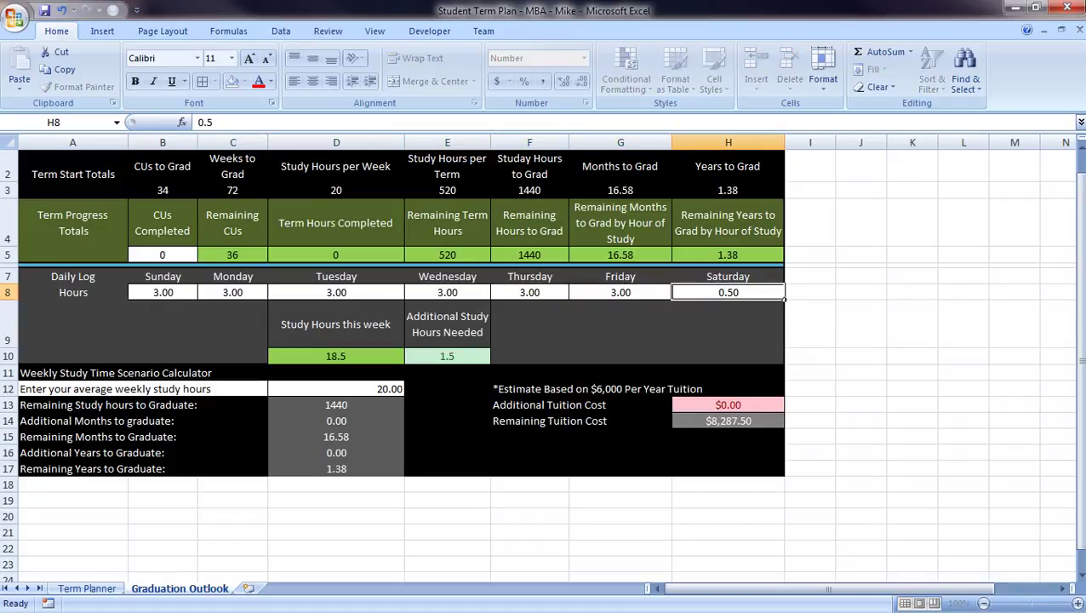
pyautogui.write('3')
pyautogui.click(783, 346)
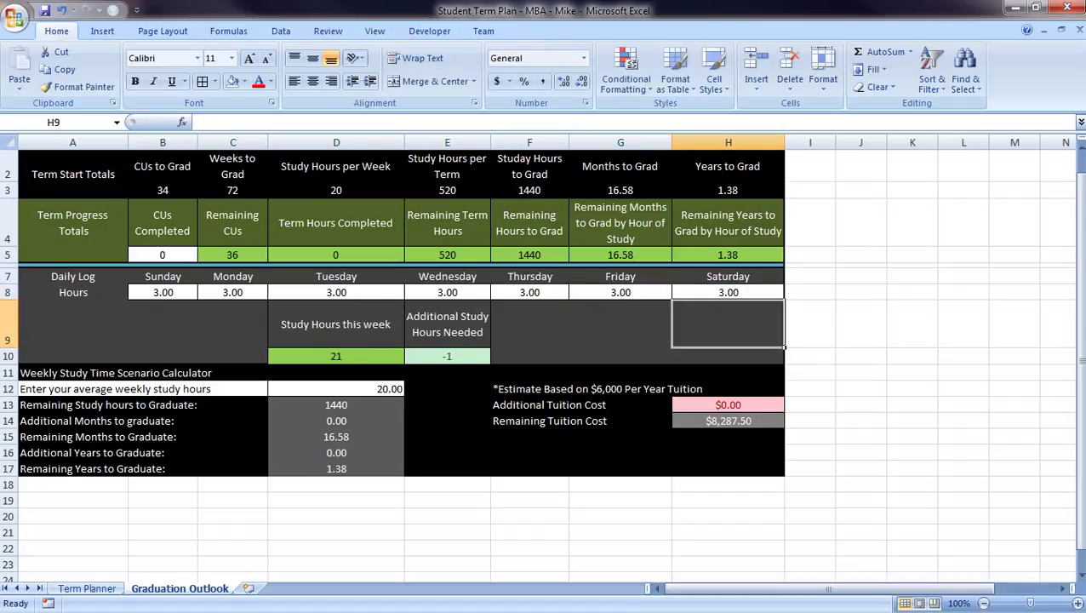
# Test 21 average weekly study hours in the scenario calculator, then restore the value to 20
pyautogui.click(358, 389)
pyautogui.write('21')
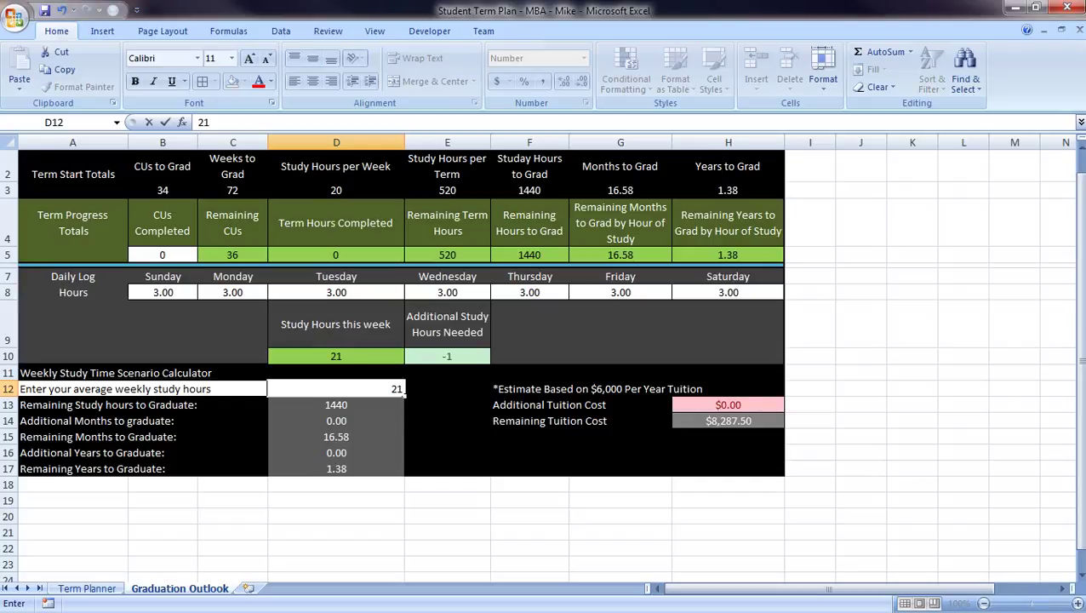
pyautogui.click(337, 373)
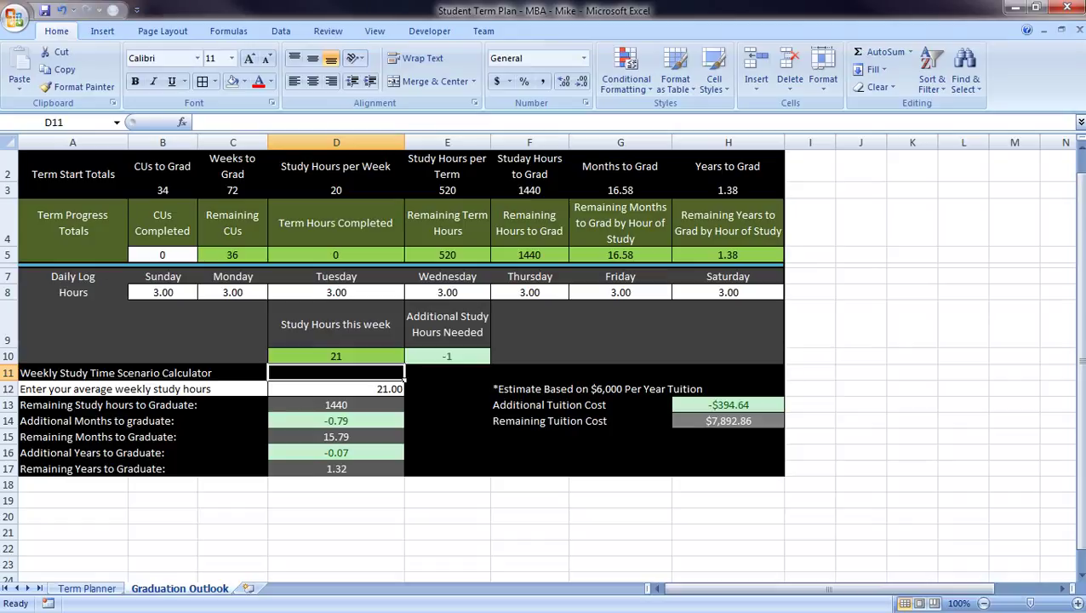
pyautogui.click(336, 389)
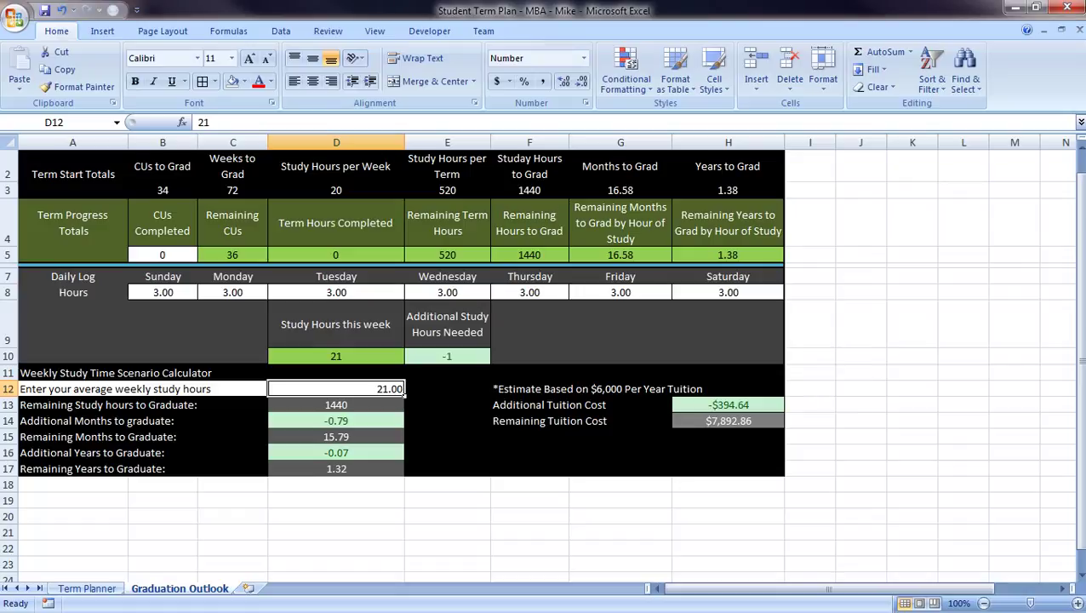
pyautogui.write('20')
pyautogui.click(337, 372)
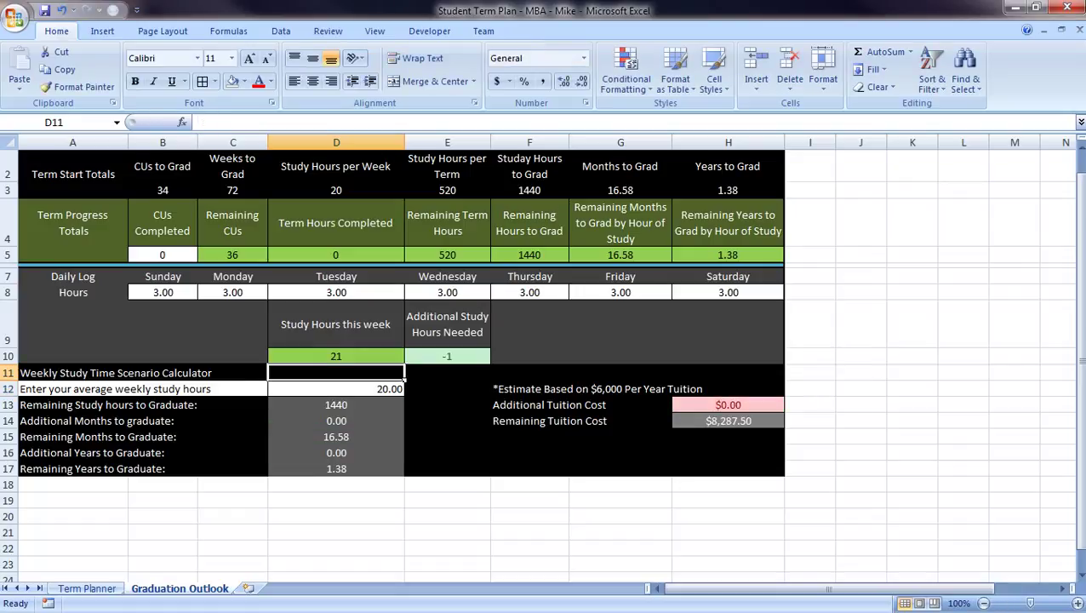
# Set the scenario calculator's average weekly study hours to 34
pyautogui.click(336, 388)
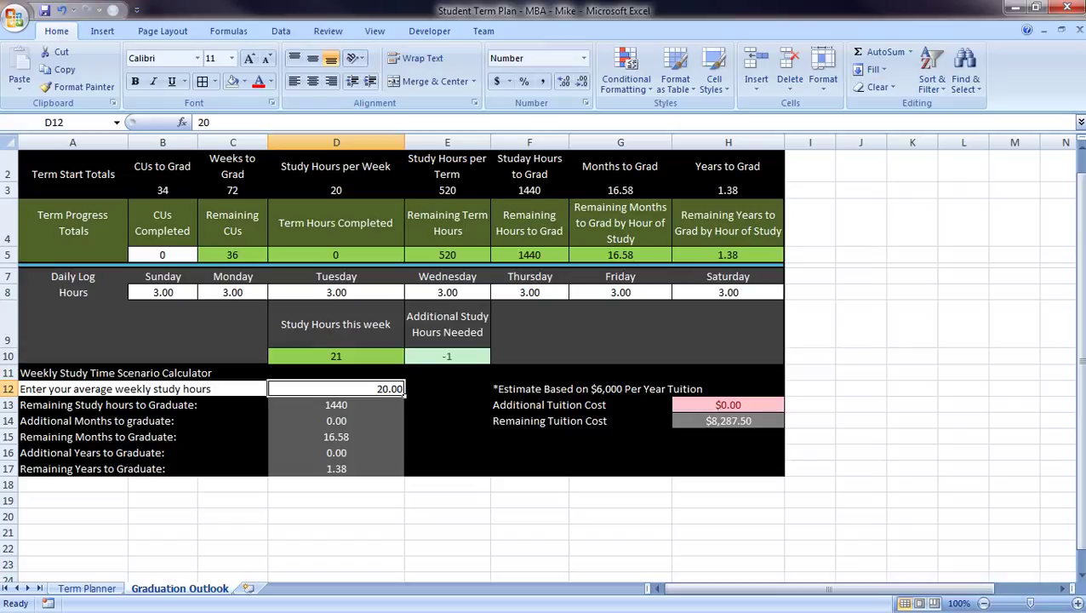
pyautogui.write('34')
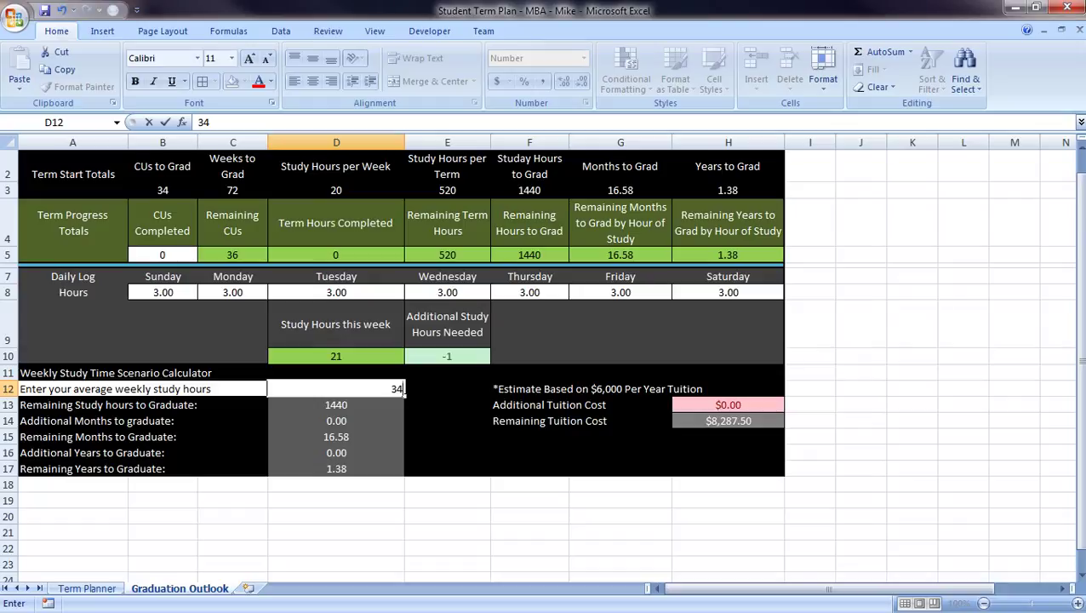
pyautogui.click(336, 373)
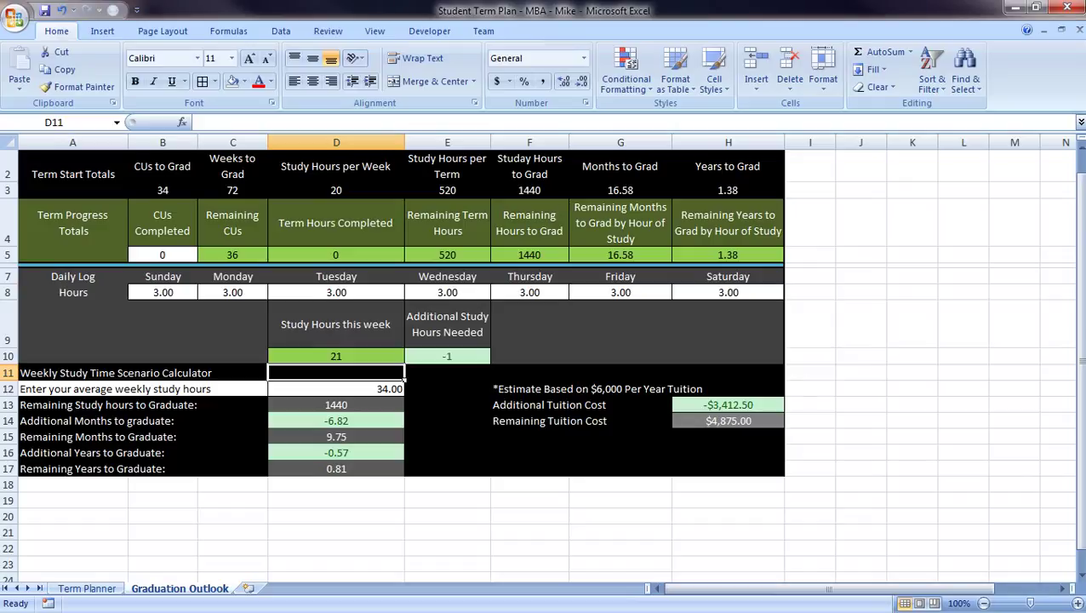
# Clear the average weekly study hours value in the Weekly Study Time Scenario Calculator
pyautogui.click(403, 390)
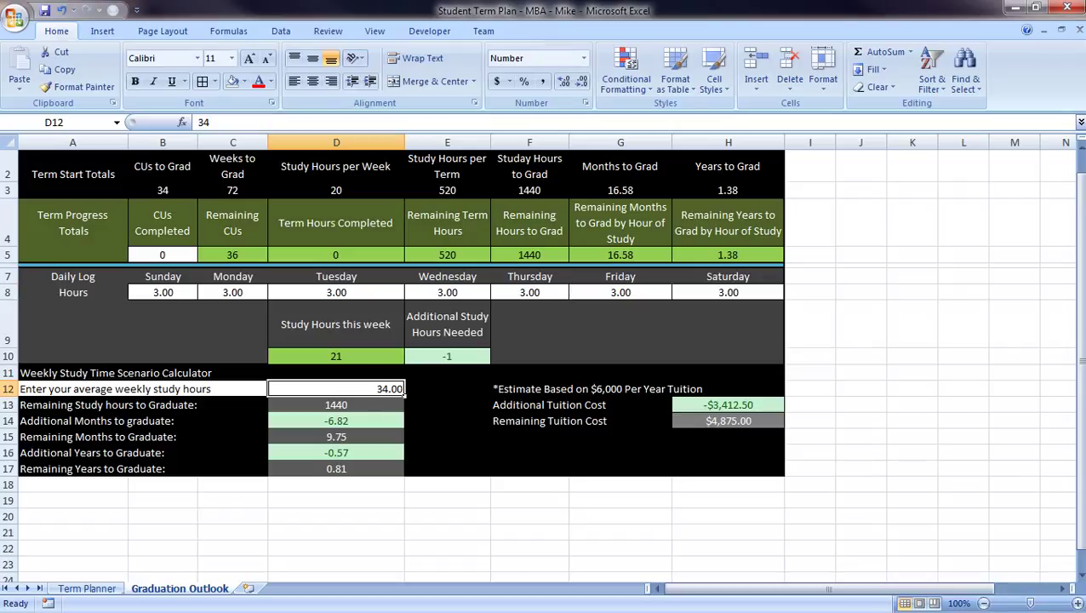
pyautogui.press('Delete')
pyautogui.click(400, 357)
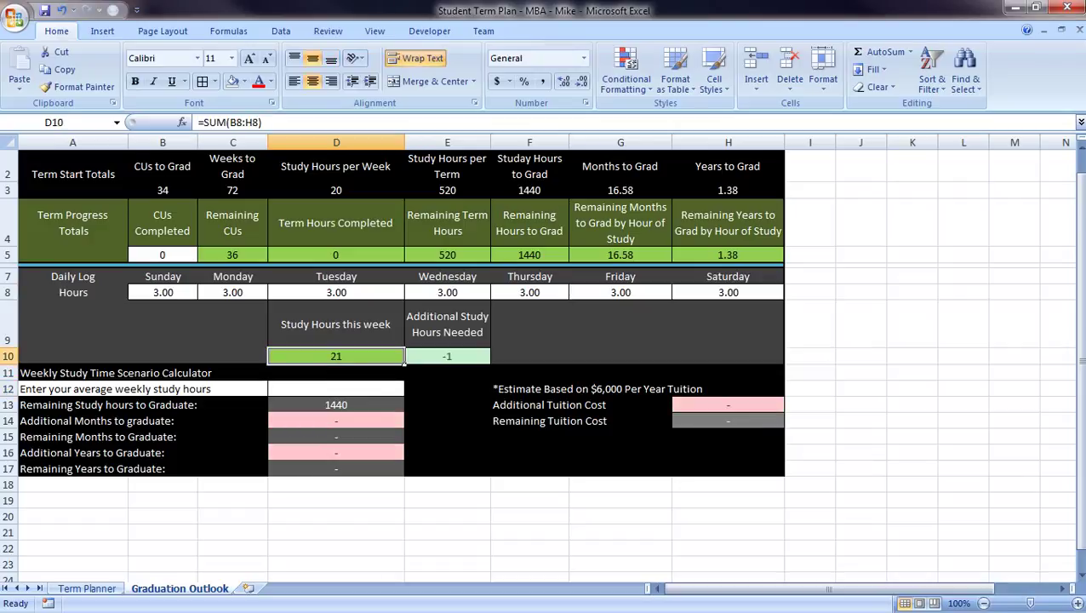
pyautogui.click(402, 390)
pyautogui.click(400, 357)
# Clear the Daily Log hours for every day from Sunday through Saturday
pyautogui.click(195, 293)
pyautogui.press('Delete')
pyautogui.click(265, 294)
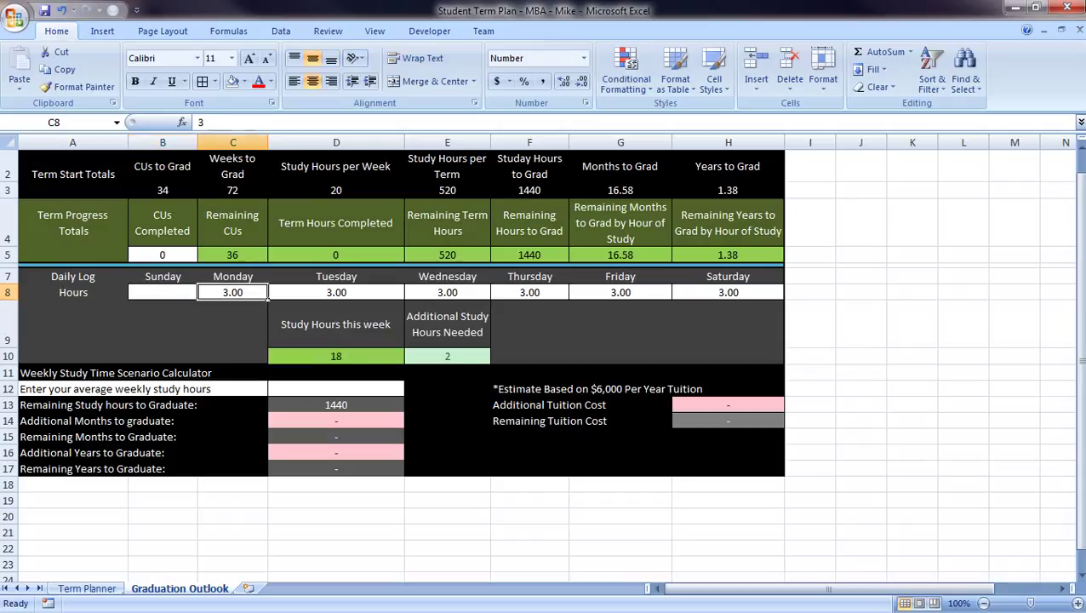
pyautogui.press('Delete')
pyautogui.click(402, 294)
pyautogui.press('Delete')
pyautogui.click(489, 295)
pyautogui.press('Delete')
pyautogui.press('Right')
pyautogui.press('Delete')
pyautogui.press('Right')
pyautogui.press('Delete')
pyautogui.press('Right')
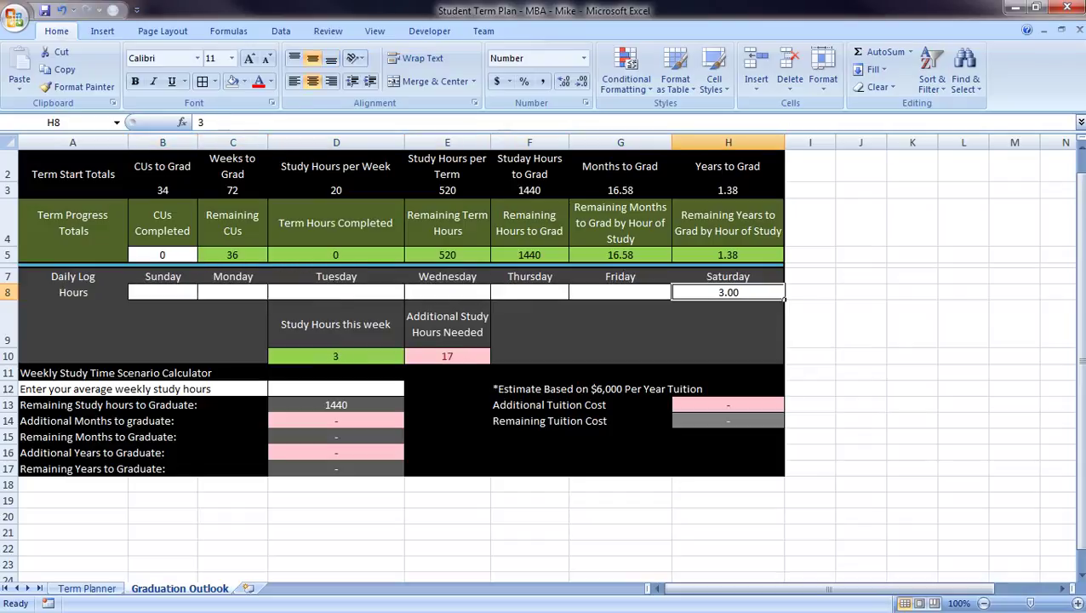
pyautogui.press('Delete')
pyautogui.press('Left')
pyautogui.press('Left')
pyautogui.press('Left')
pyautogui.press('Left')
pyautogui.press('Left')
pyautogui.press('Left')
pyautogui.press('Left')
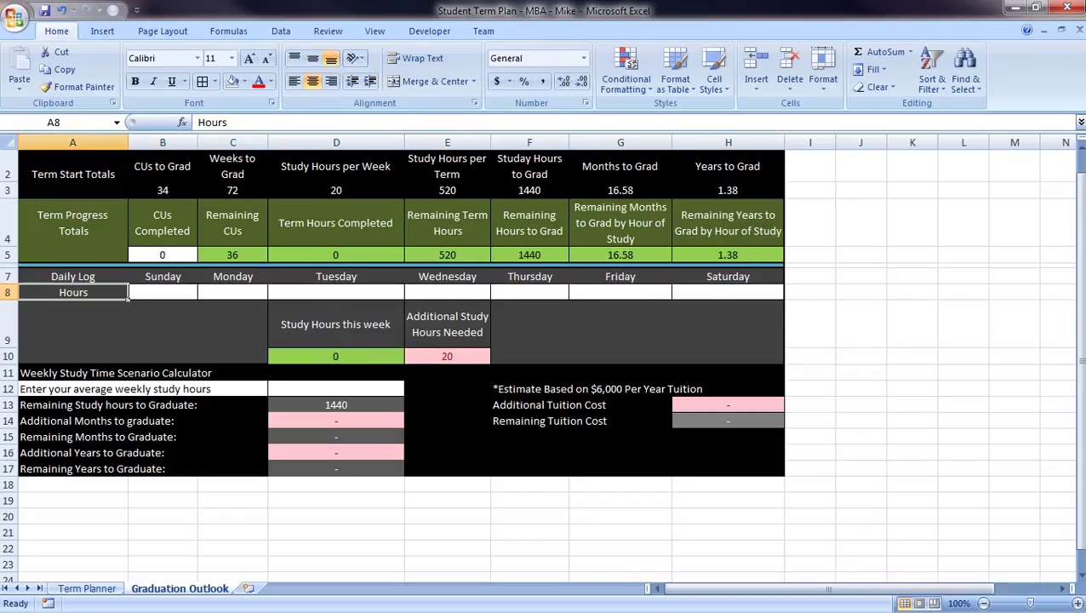
pyautogui.press('Right')
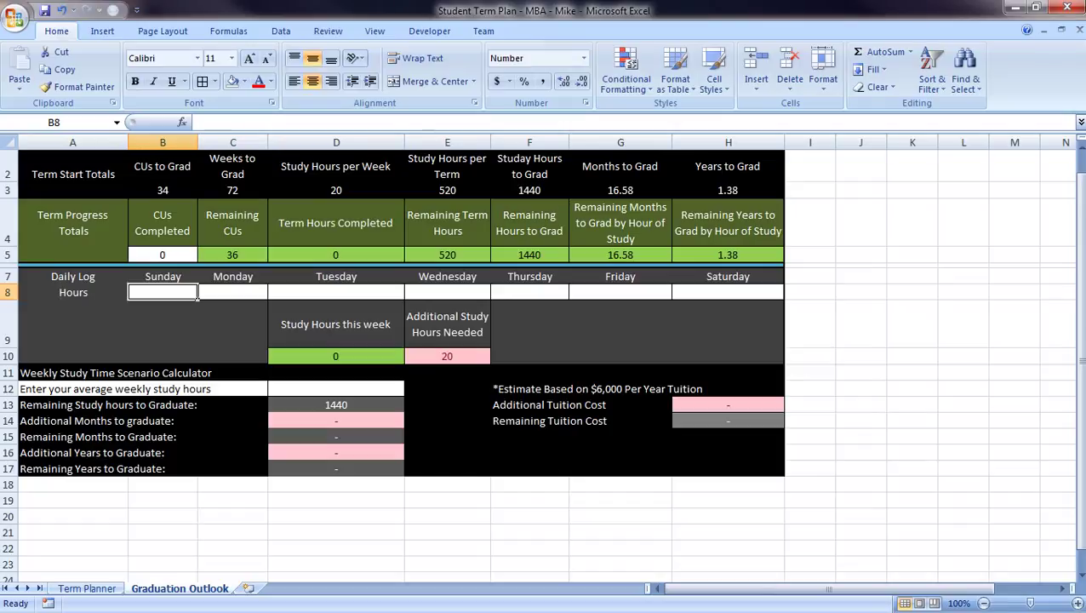
pyautogui.click(336, 389)
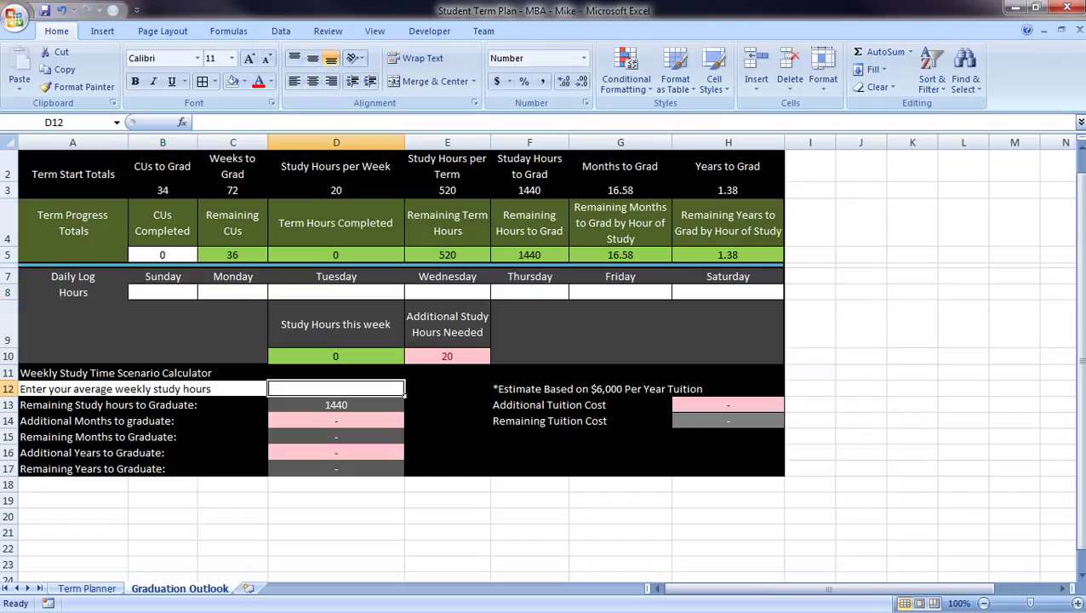
# Test 20 average weekly study hours in the Weekly Study Time Scenario Calculator and check the remaining months to graduate
pyautogui.write('20')
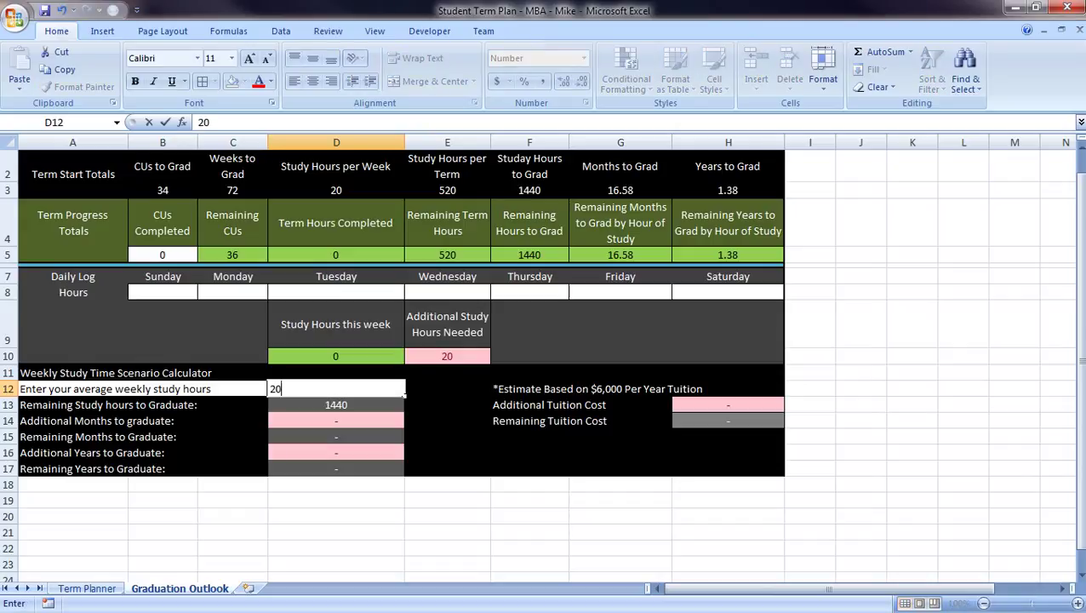
pyautogui.press('Return')
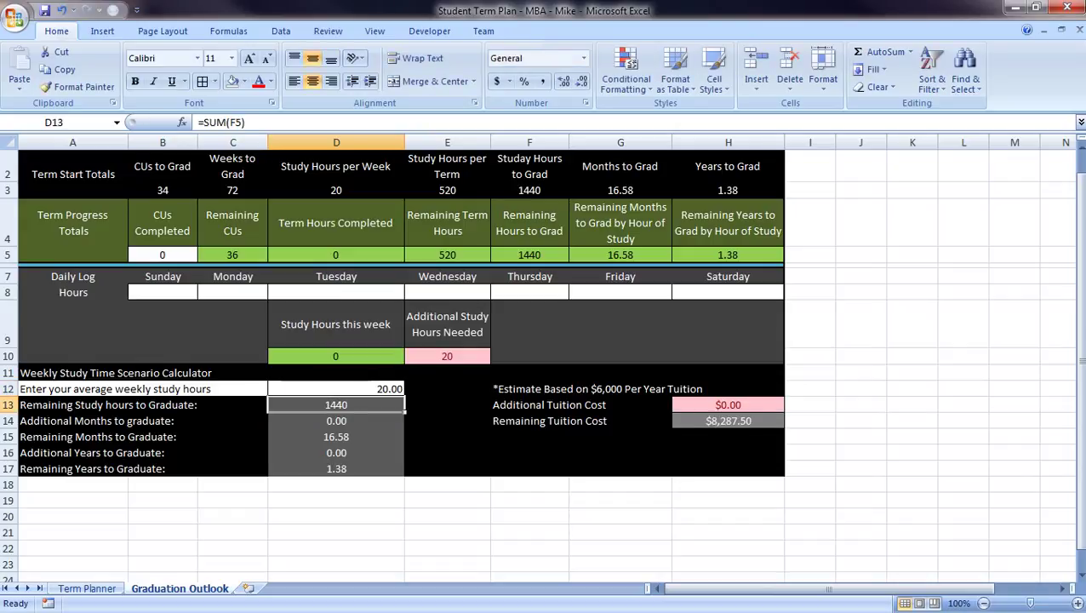
pyautogui.click(336, 437)
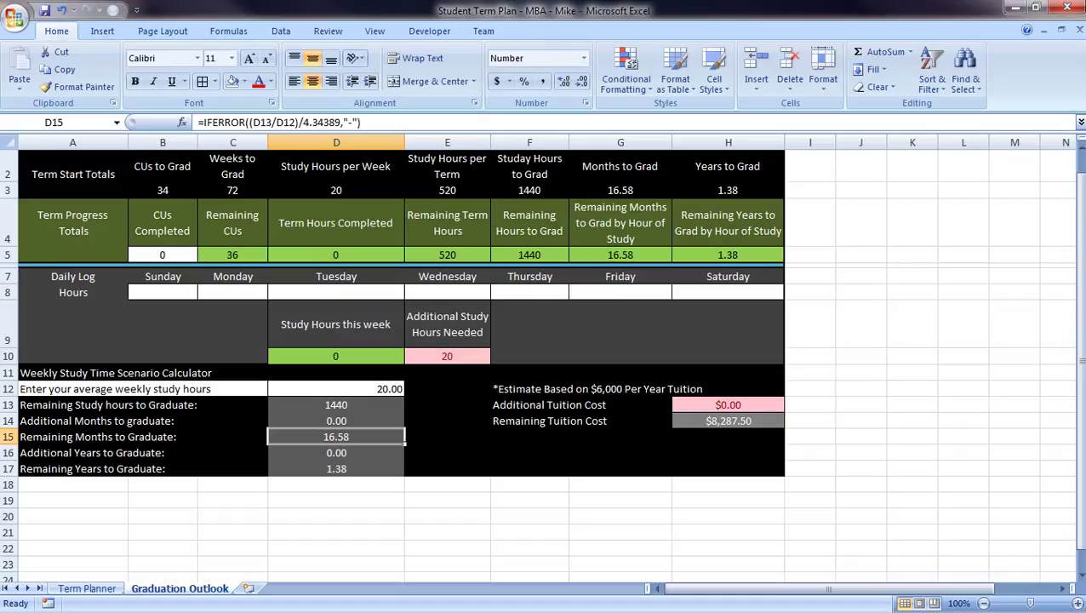
# Test 30 and then 40 average weekly study hours in the scenario calculator
pyautogui.click(336, 388)
pyautogui.write('30')
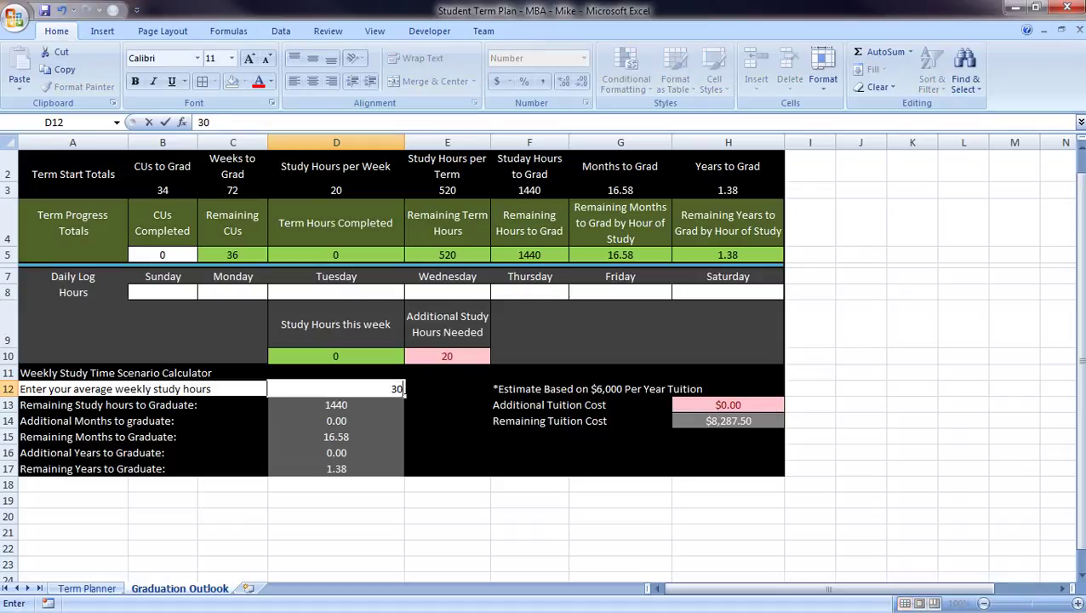
pyautogui.click(403, 380)
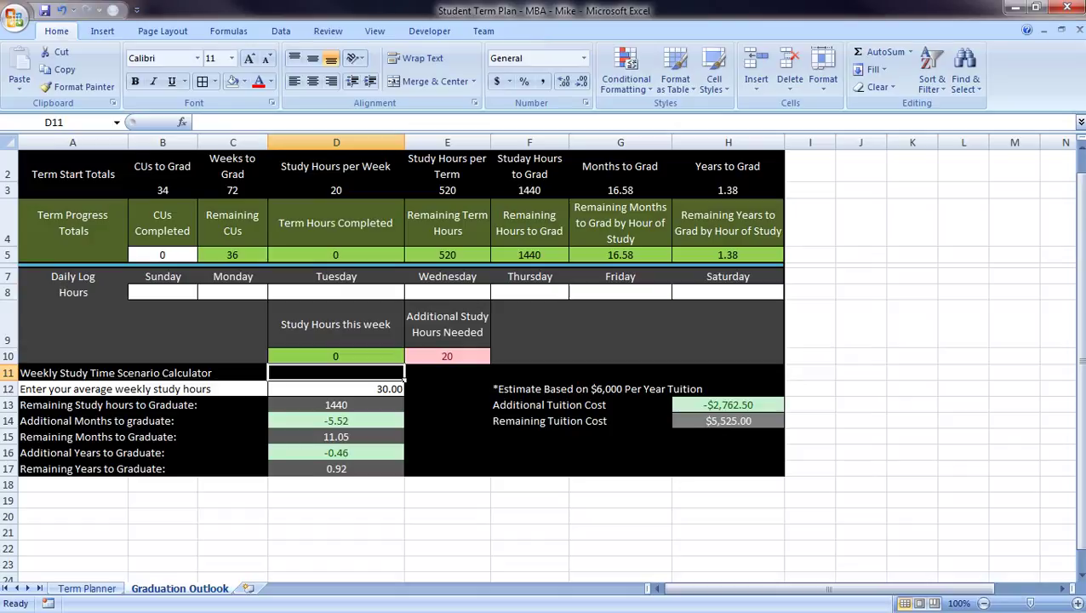
pyautogui.click(400, 388)
pyautogui.write('40')
pyautogui.click(403, 379)
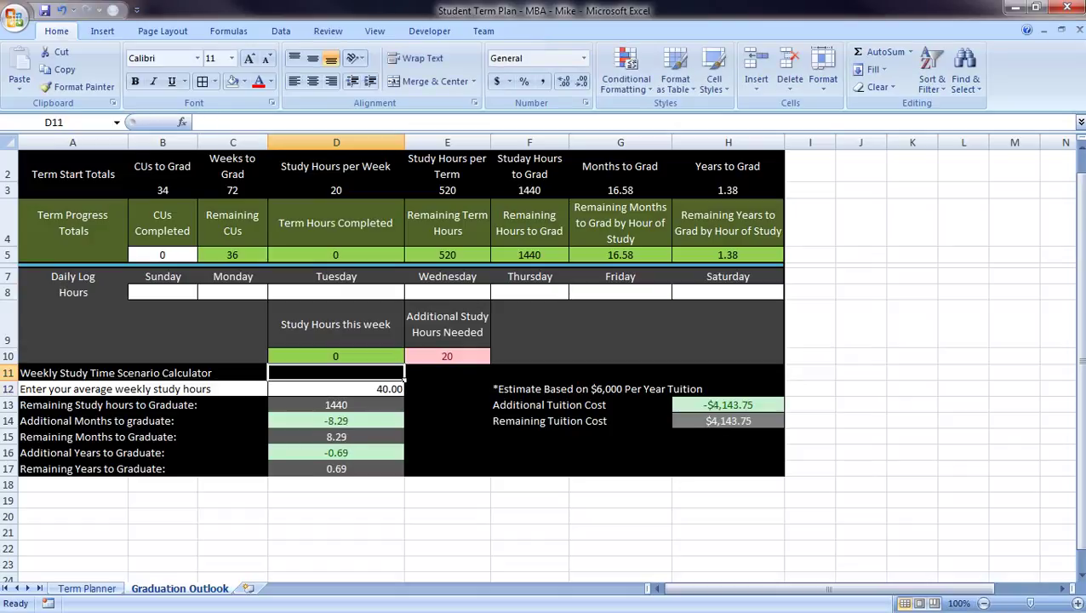
pyautogui.click(405, 393)
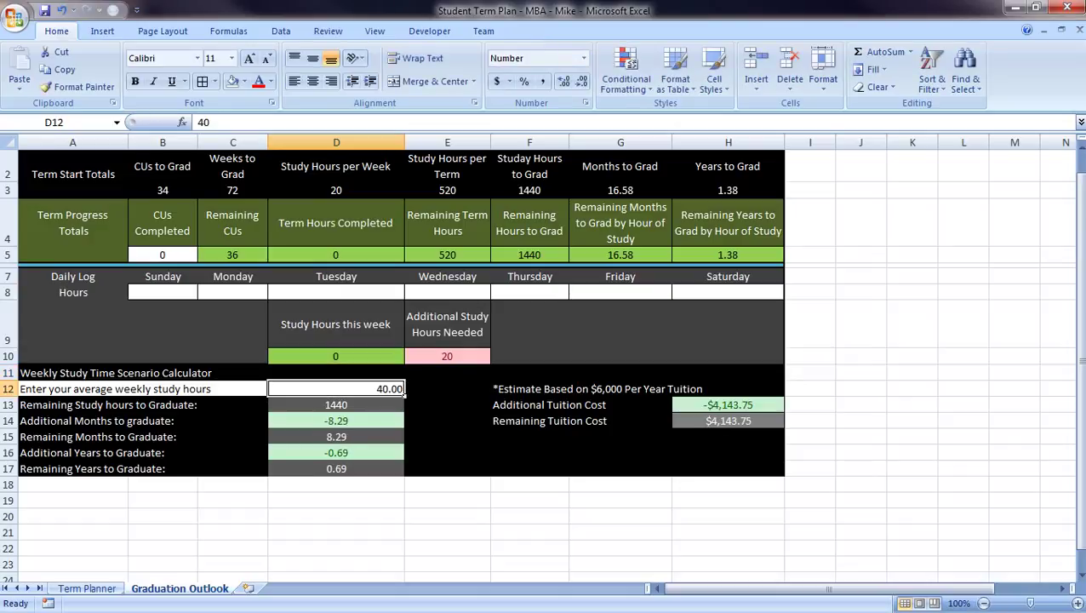
pyautogui.write('4.')
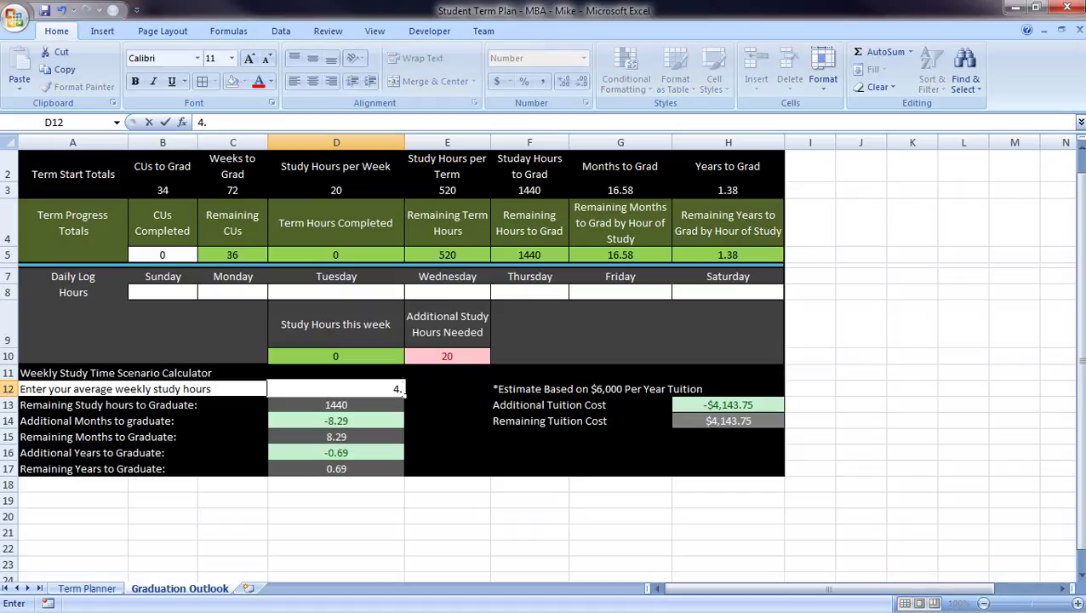
pyautogui.write('25')
pyautogui.press('Left')
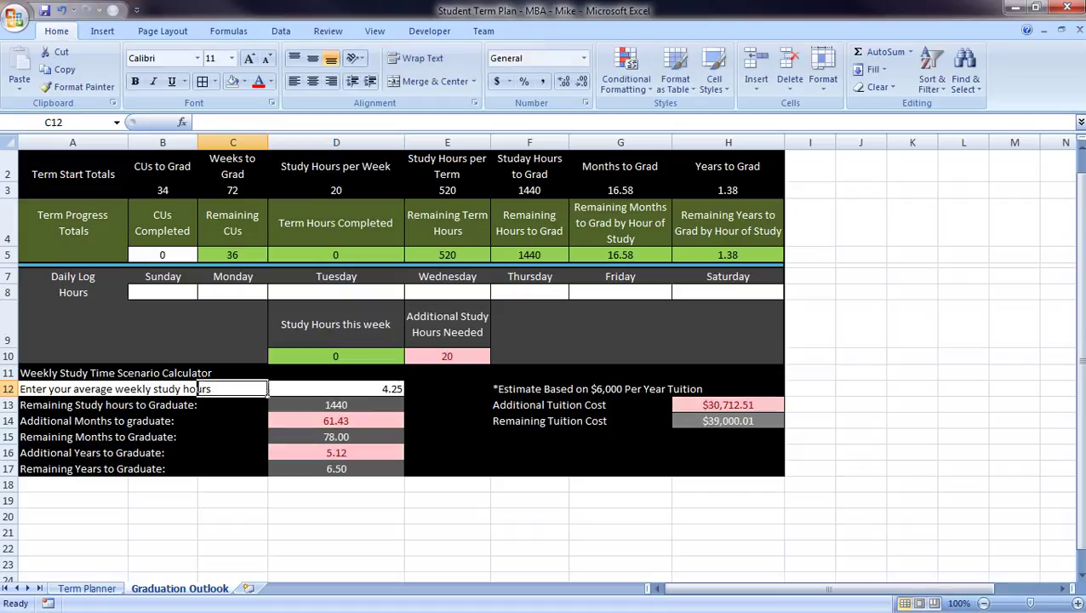
# Test 40.25 average weekly study hours in the scenario calculator
pyautogui.press('Left')
pyautogui.press('Right')
pyautogui.press('Right')
pyautogui.write('40.25')
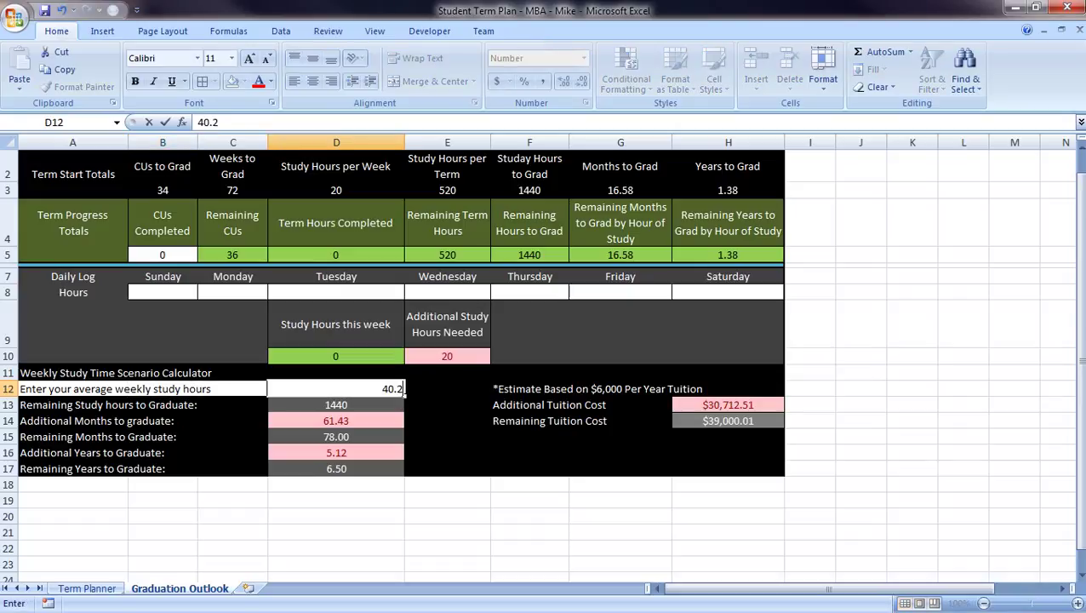
pyautogui.press('Up')
pyautogui.press('Down')
pyautogui.press('Down')
pyautogui.press('Down')
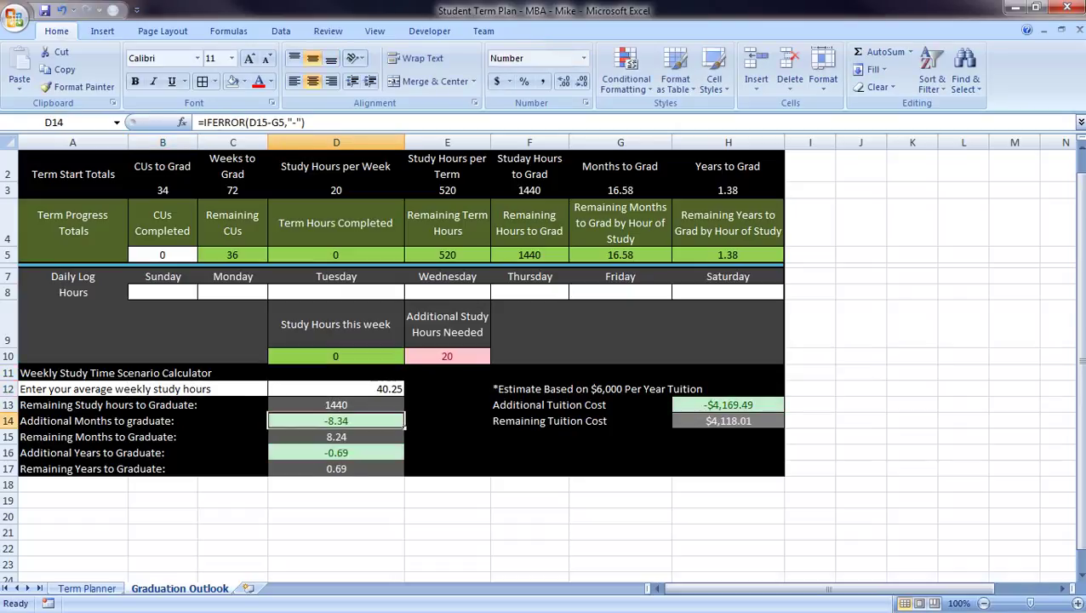
# Set the scenario calculator's average weekly study hours to 41.5 and check the remaining months to graduate
pyautogui.press('Up')
pyautogui.press('Up')
pyautogui.write('41.5')
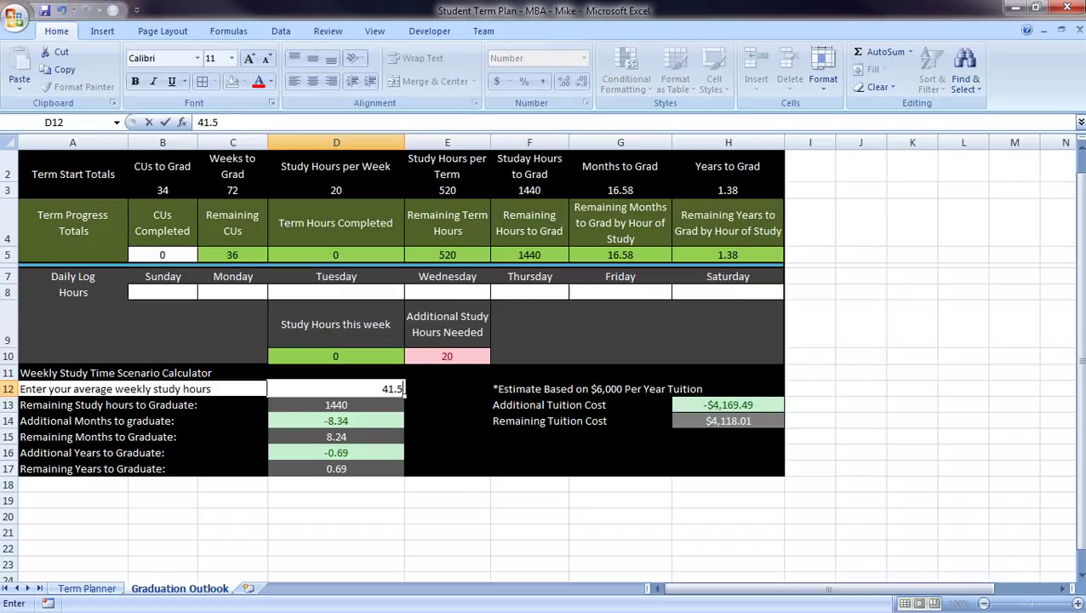
pyautogui.press('Up')
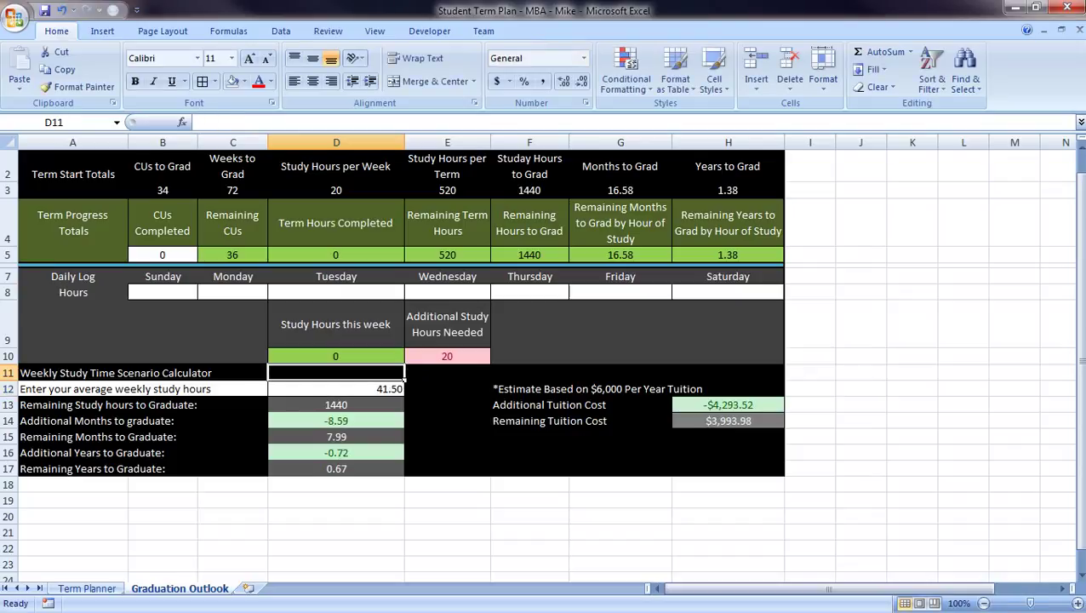
pyautogui.click(336, 437)
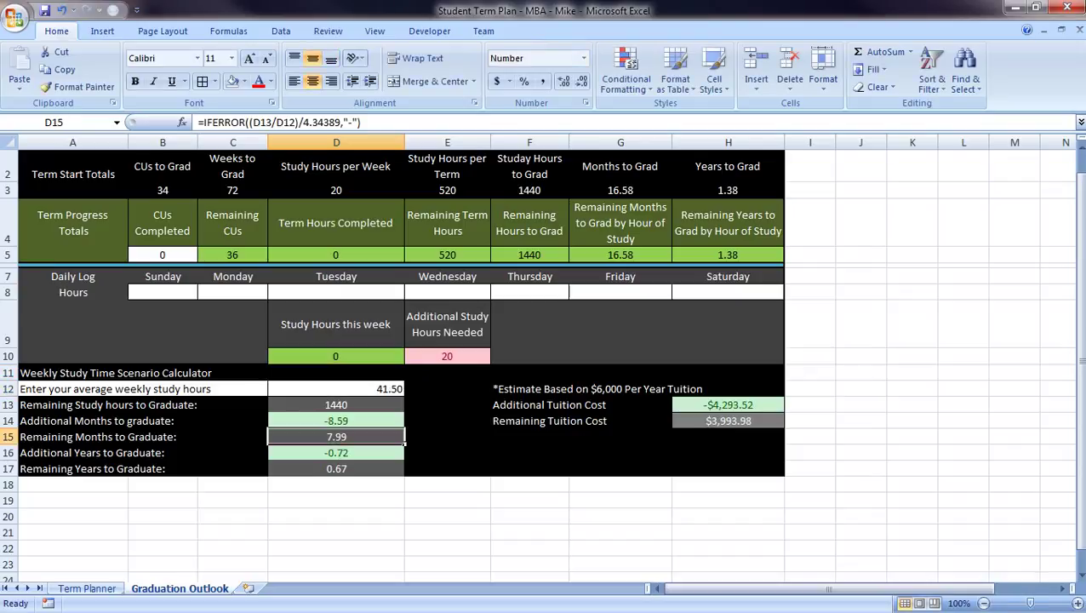
# Log 6 study hours in the Daily Log for every day from Sunday through Saturday
pyautogui.click(163, 292)
pyautogui.write('6')
pyautogui.press('Tab')
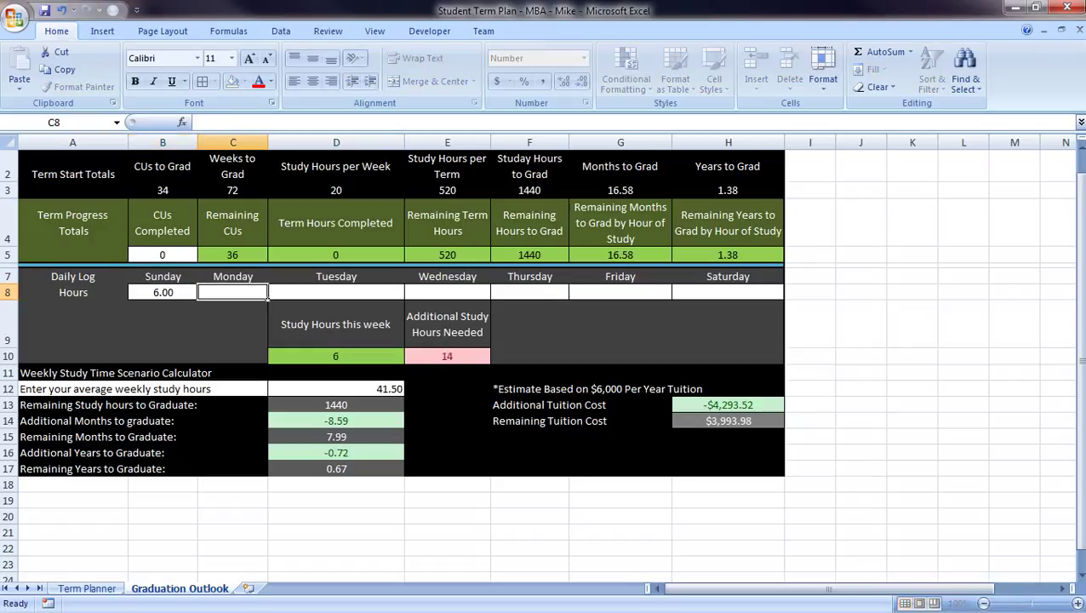
pyautogui.write('6')
pyautogui.press('Tab')
pyautogui.write('6')
pyautogui.press('Tab')
pyautogui.write('6')
pyautogui.press('Tab')
pyautogui.write('6')
pyautogui.press('Tab')
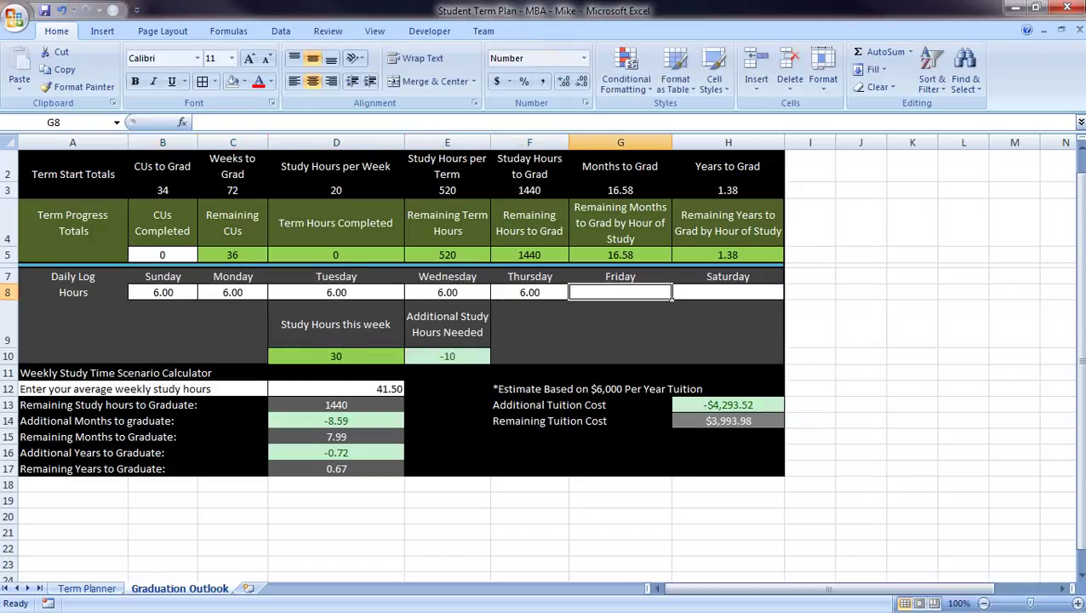
pyautogui.write('6')
pyautogui.press('Tab')
pyautogui.write('6')
pyautogui.press('Return')
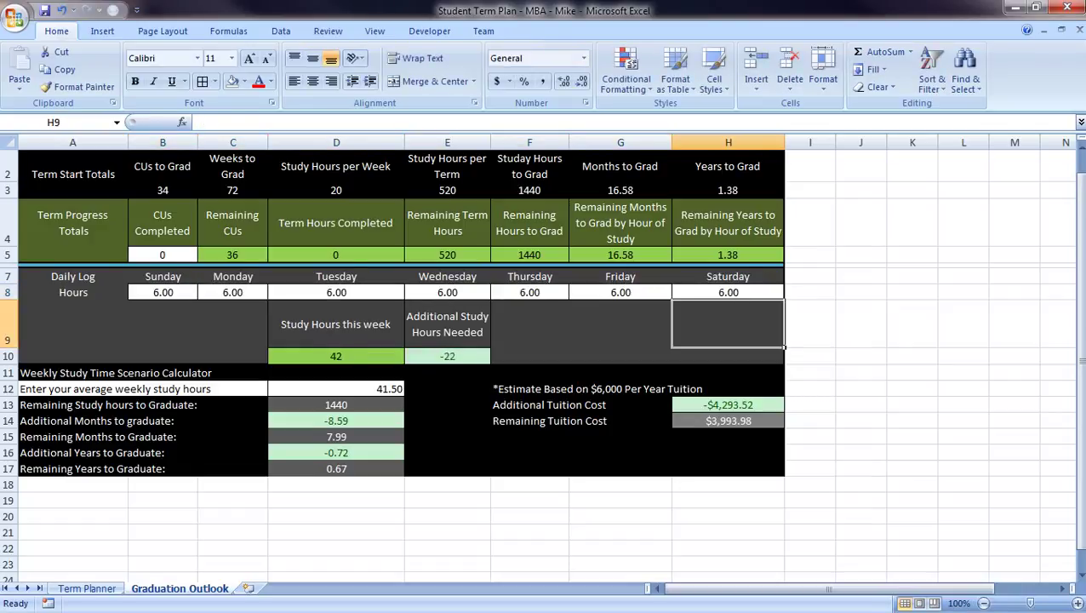
# Examine the week's study hours, the additional study hours needed and the remaining months to graduate
pyautogui.press('Left')
pyautogui.press('Down')
pyautogui.press('Left')
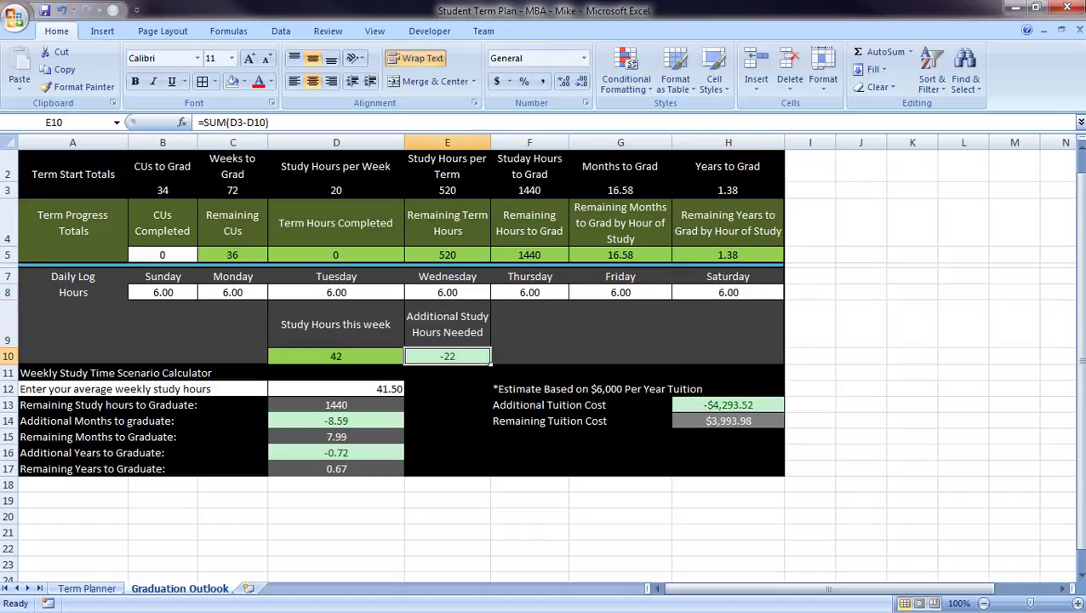
pyautogui.press('Left')
pyautogui.press('Down')
pyautogui.press('Down')
pyautogui.press('Up')
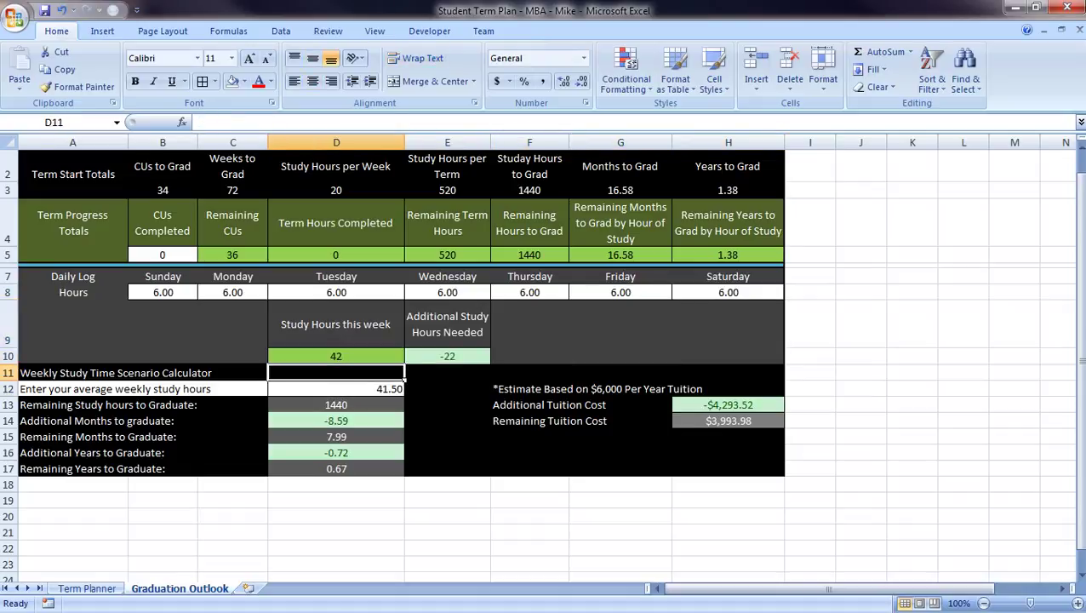
pyautogui.press('Up')
pyautogui.press('Down')
pyautogui.press('Up')
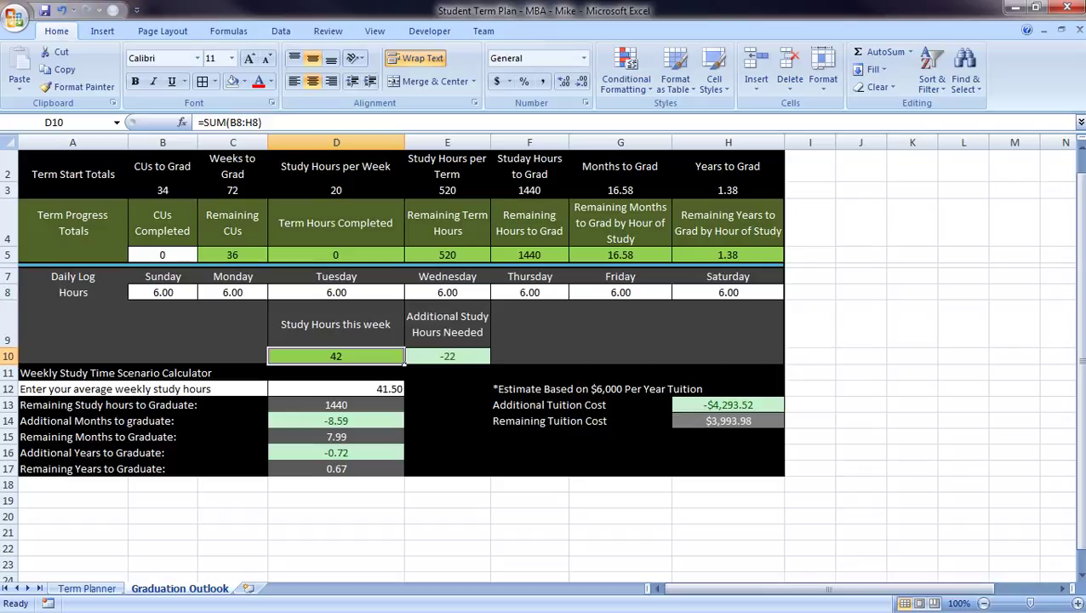
pyautogui.click(336, 437)
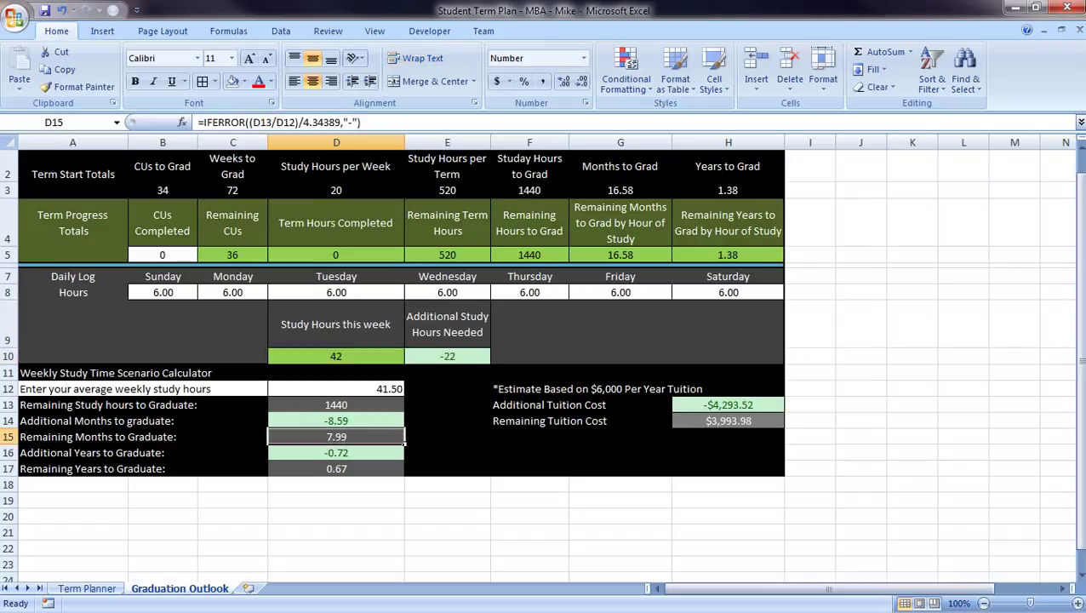